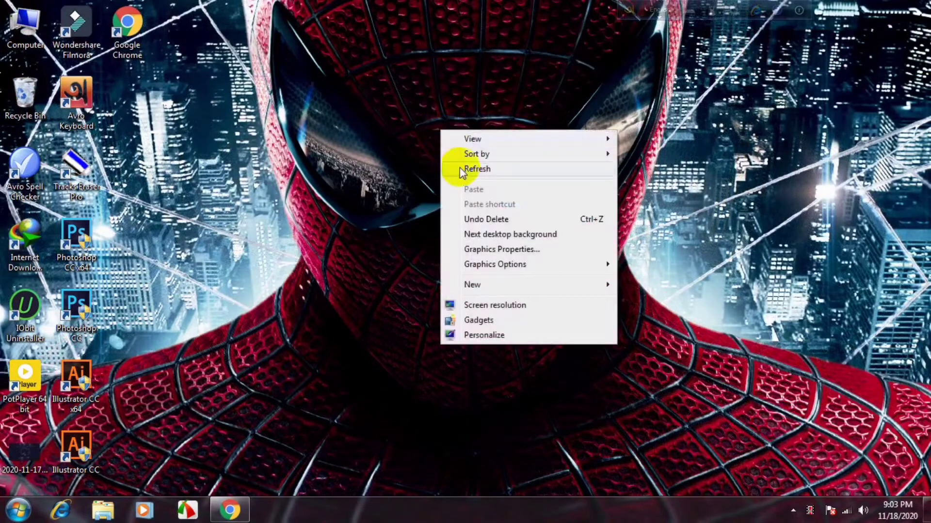
pyautogui.click(453, 168)
pyautogui.rightClick(462, 156)
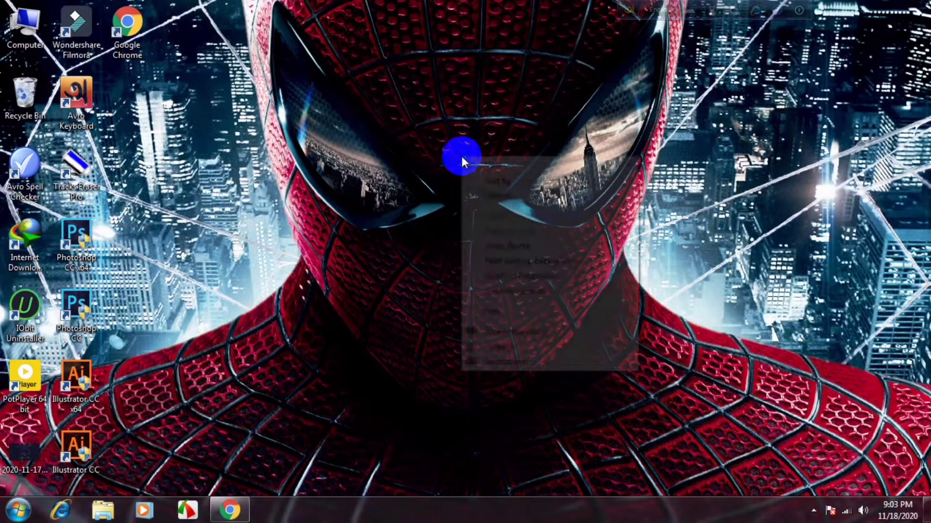
pyautogui.click(466, 193)
pyautogui.rightClick(440, 122)
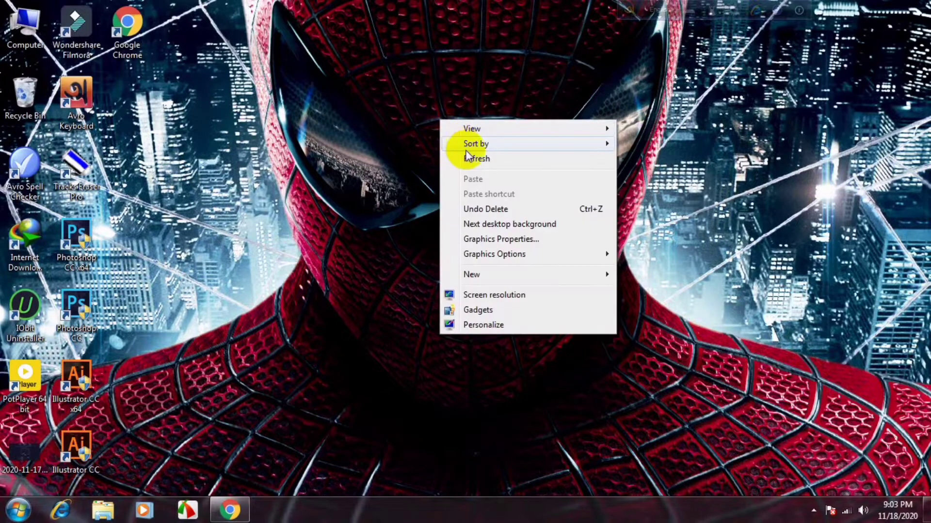
pyautogui.click(468, 160)
pyautogui.rightClick(467, 156)
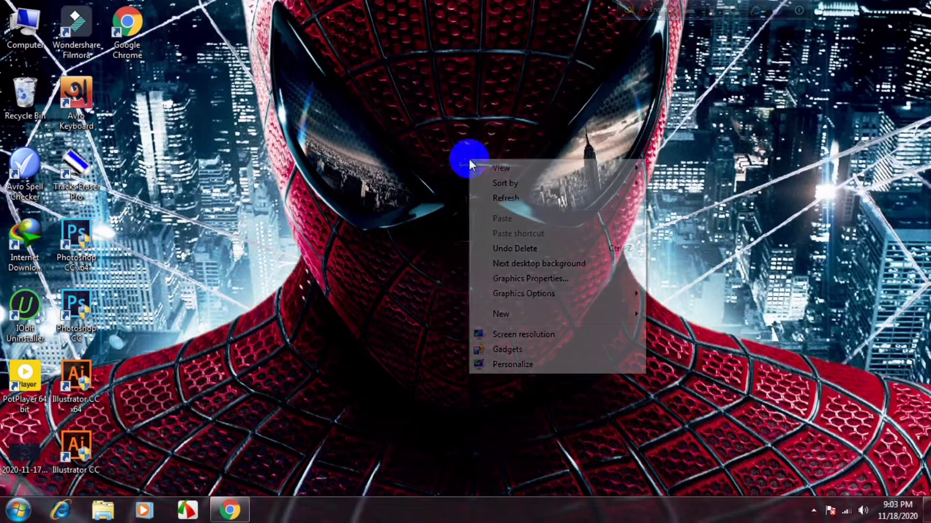
pyautogui.click(481, 195)
pyautogui.rightClick(454, 130)
pyautogui.click(479, 166)
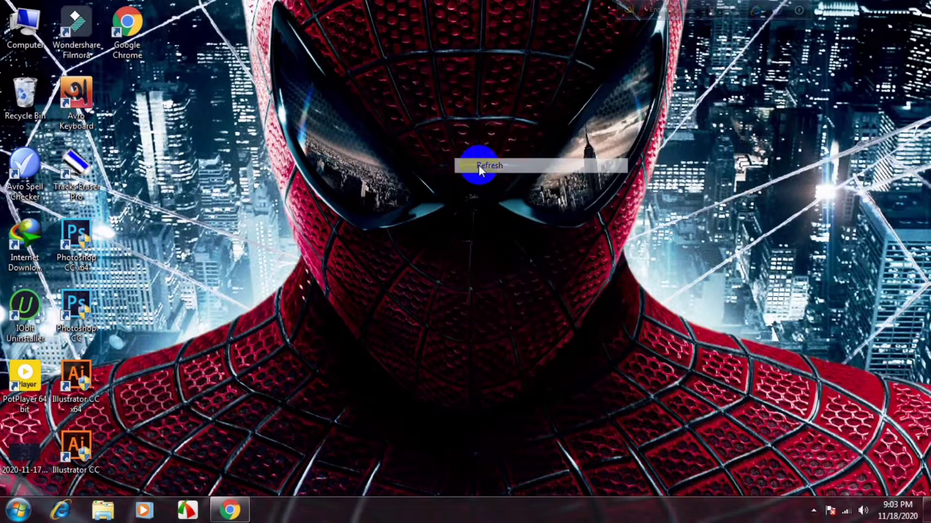
pyautogui.rightClick(479, 165)
pyautogui.click(520, 203)
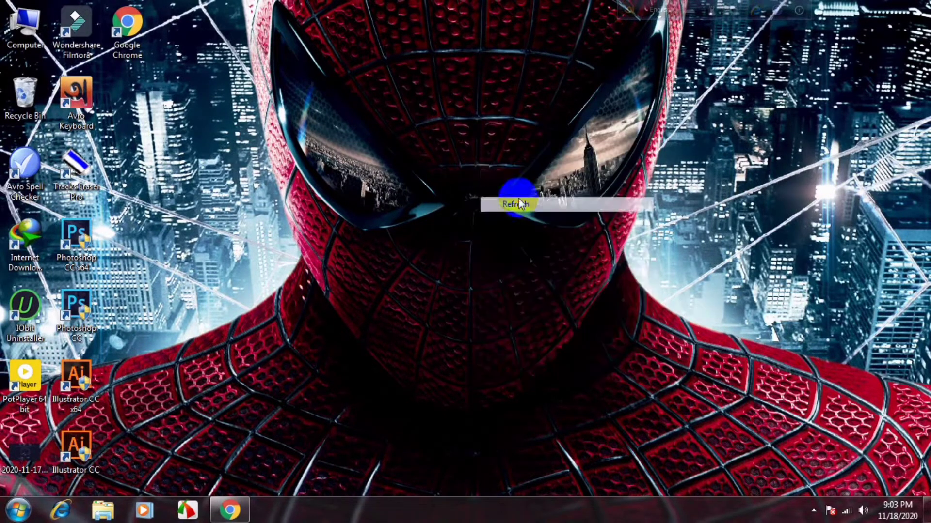
pyautogui.rightClick(461, 118)
pyautogui.click(486, 152)
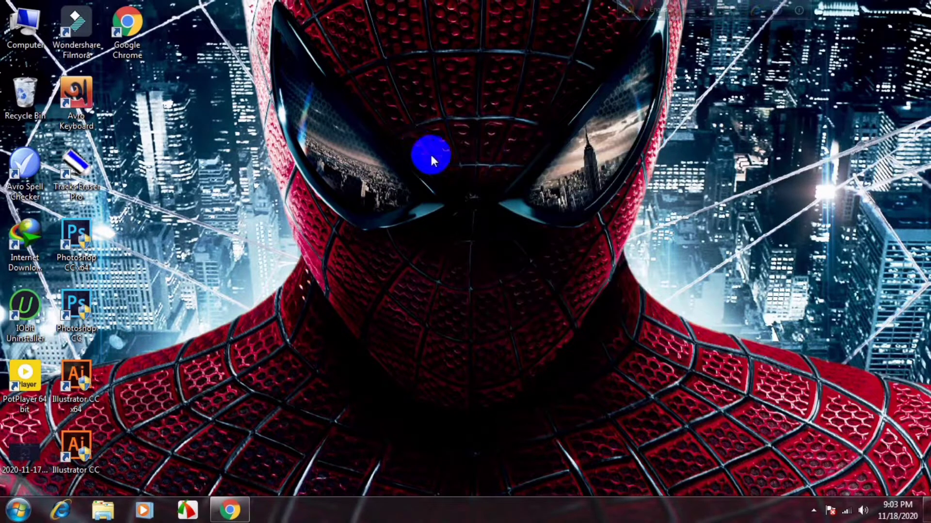
# - Switch to Snappa in Chrome and choose the YouTube Thumbnail preset, 1280px x 720px, from the social media posts
pyautogui.click(232, 509)
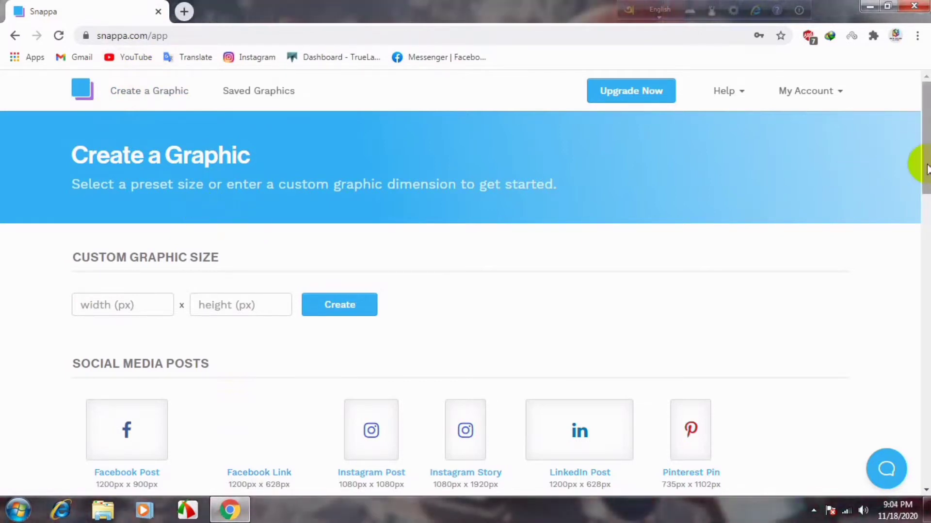
pyautogui.moveTo(926, 169); pyautogui.dragTo(916, 216)
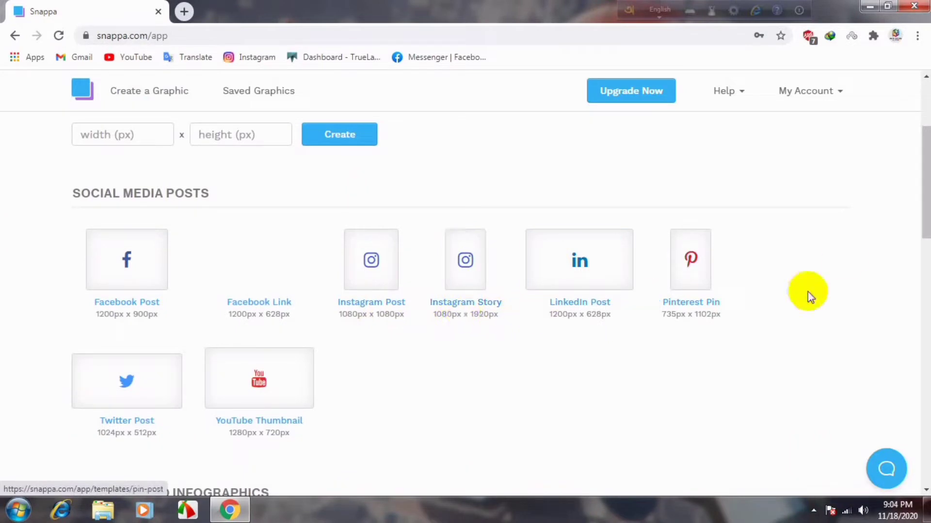
pyautogui.moveTo(923, 216)
pyautogui.mouseDown()
pyautogui.moveTo(927, 434)
pyautogui.moveTo(927, 177)
pyautogui.moveTo(927, 228)
pyautogui.mouseUp()
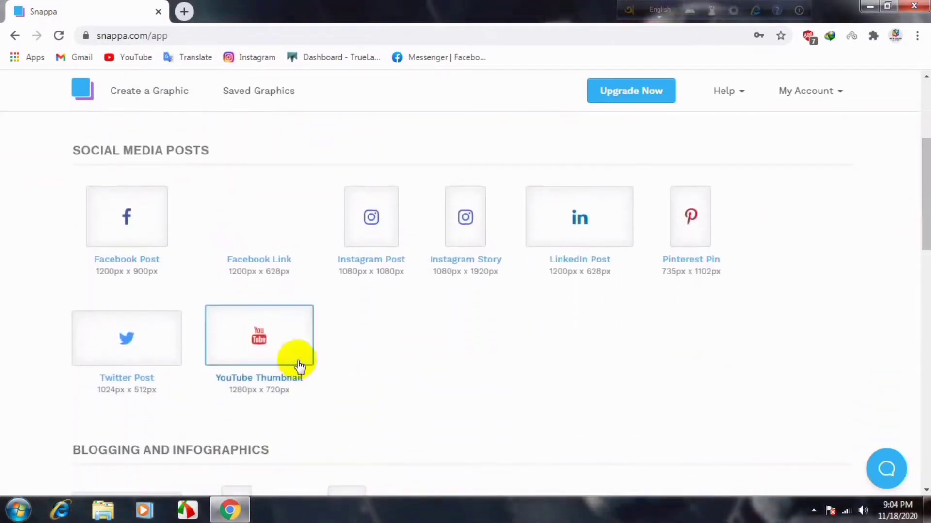
pyautogui.click(275, 373)
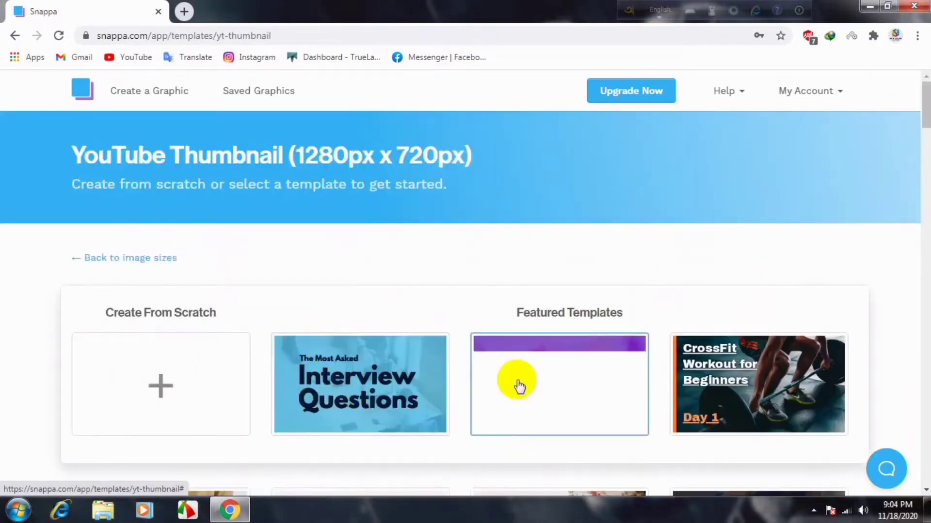
# - Start a design from the purple "How to Launch a Course in 30 Days" YouTube thumbnail template
pyautogui.moveTo(926, 125); pyautogui.dragTo(927, 184)
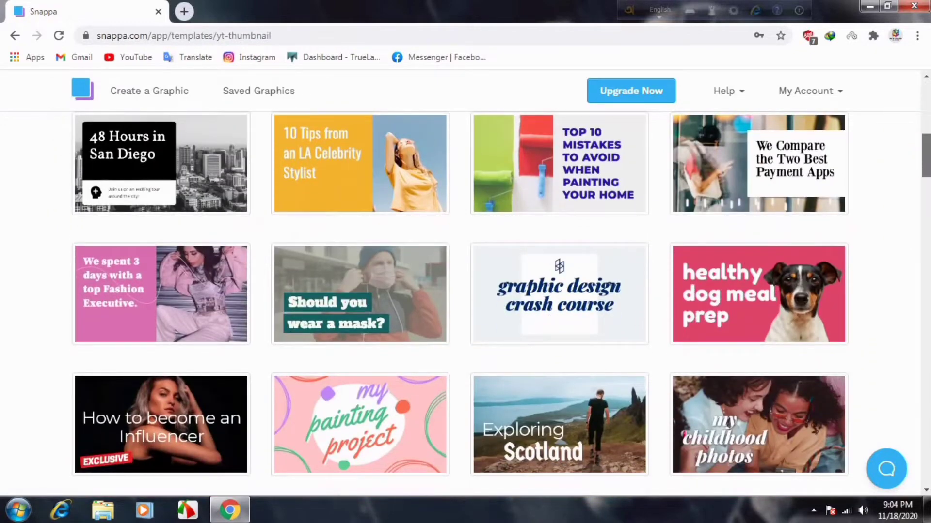
pyautogui.moveTo(926, 183); pyautogui.dragTo(927, 237)
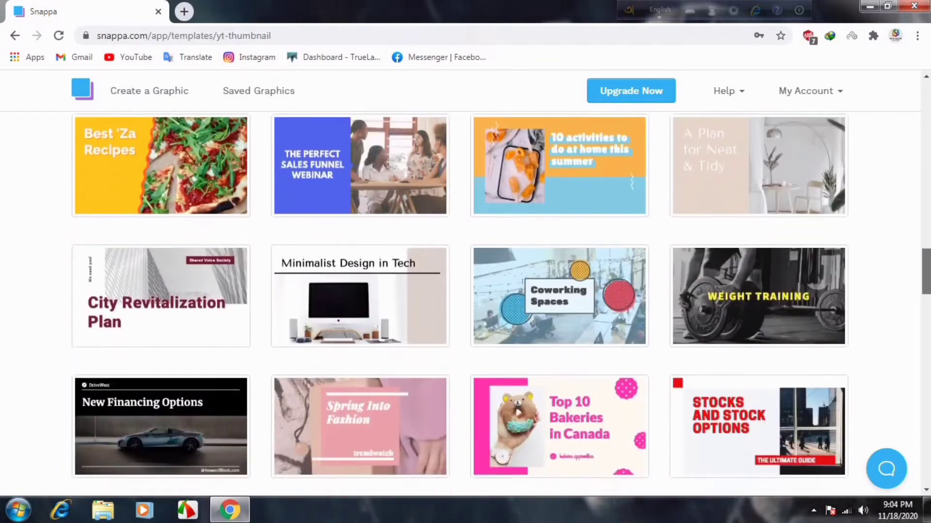
pyautogui.scroll(-1, 466, 300)
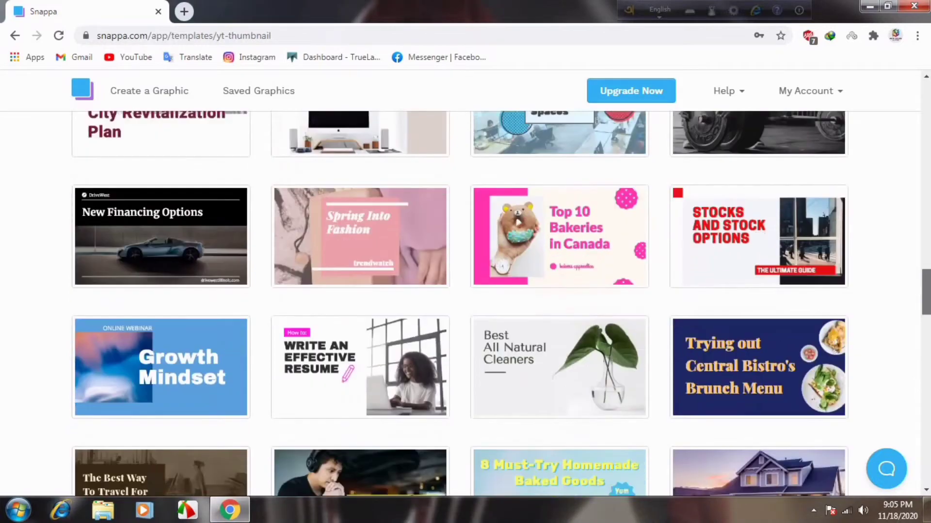
pyautogui.scroll(-10, 466, 301)
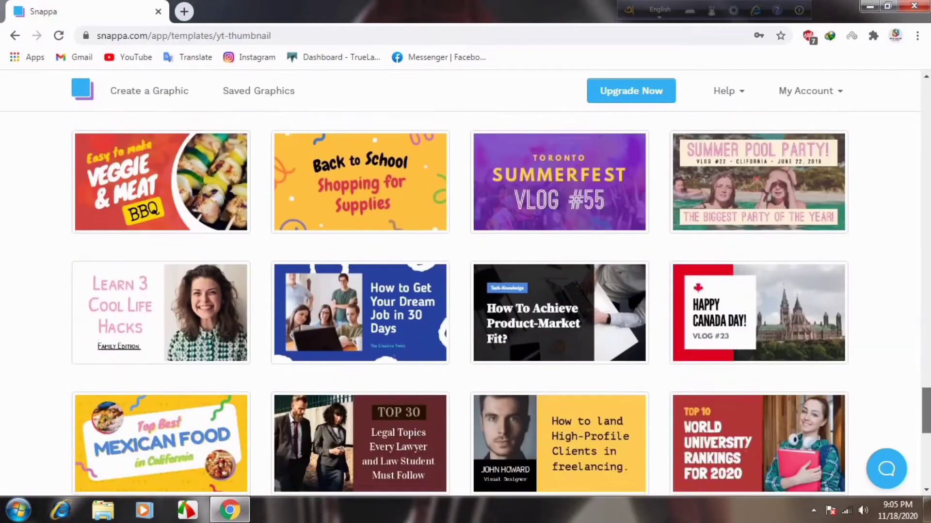
pyautogui.scroll(-5, 465, 300)
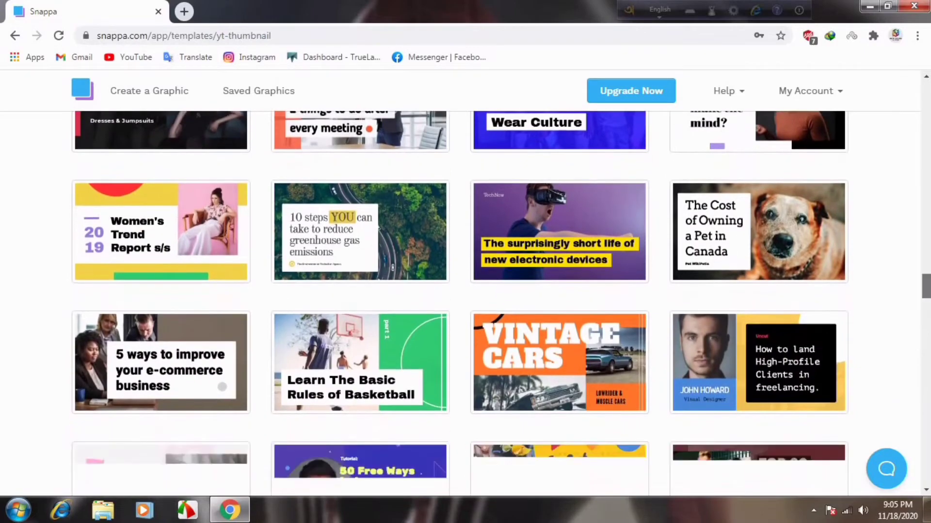
pyautogui.scroll(2, 466, 301)
pyautogui.scroll(-10, 466, 300)
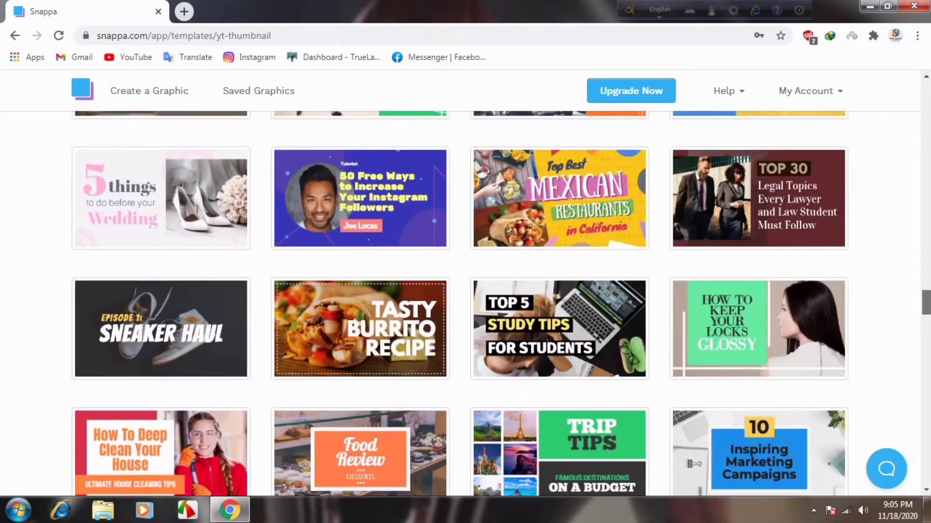
pyautogui.scroll(5, 557, 291)
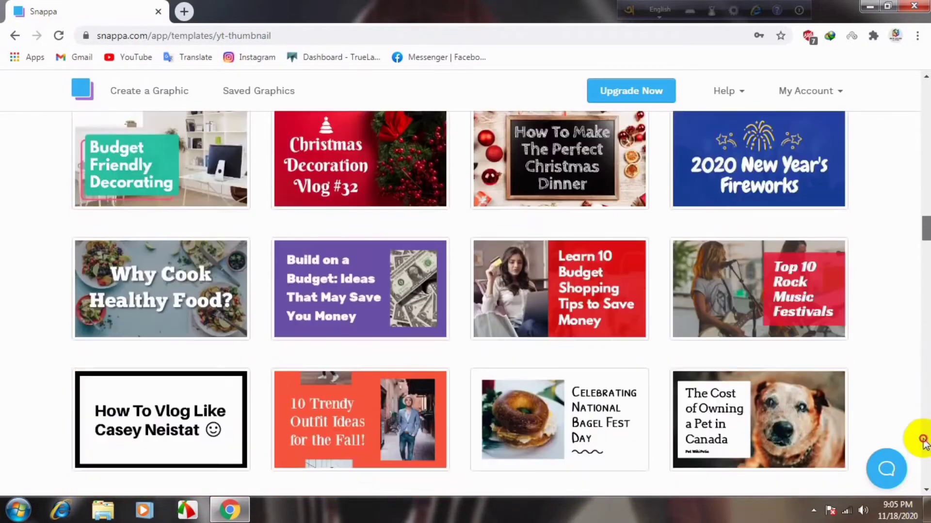
pyautogui.scroll(-1, 465, 300)
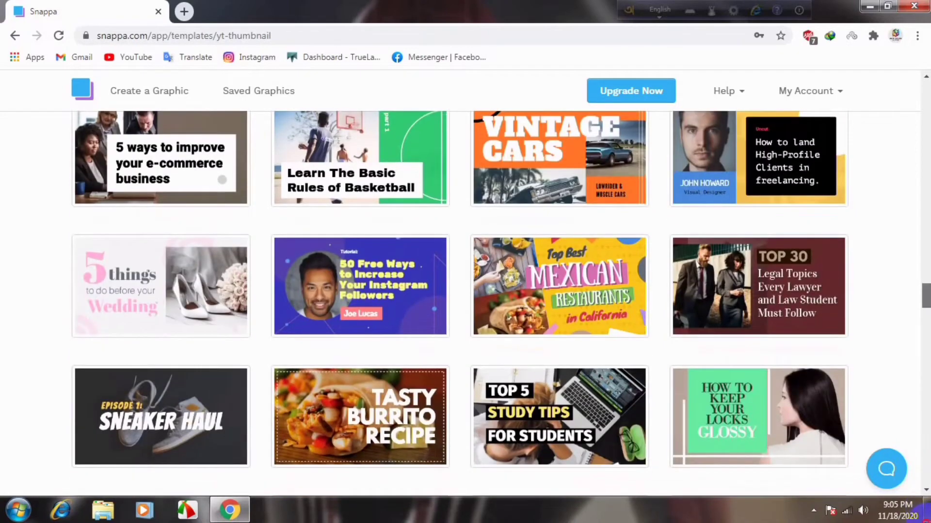
pyautogui.scroll(8, 465, 301)
pyautogui.scroll(-10, 465, 300)
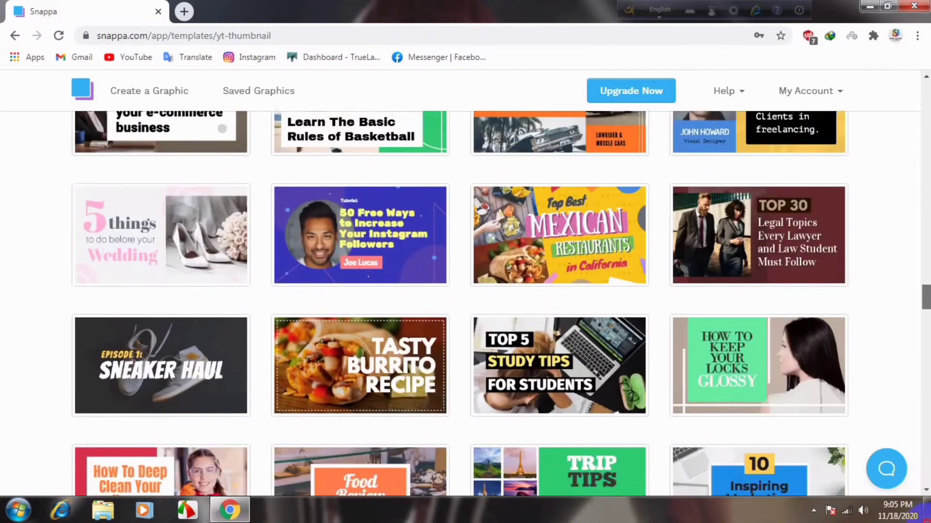
pyautogui.moveTo(920, 290); pyautogui.dragTo(925, 315)
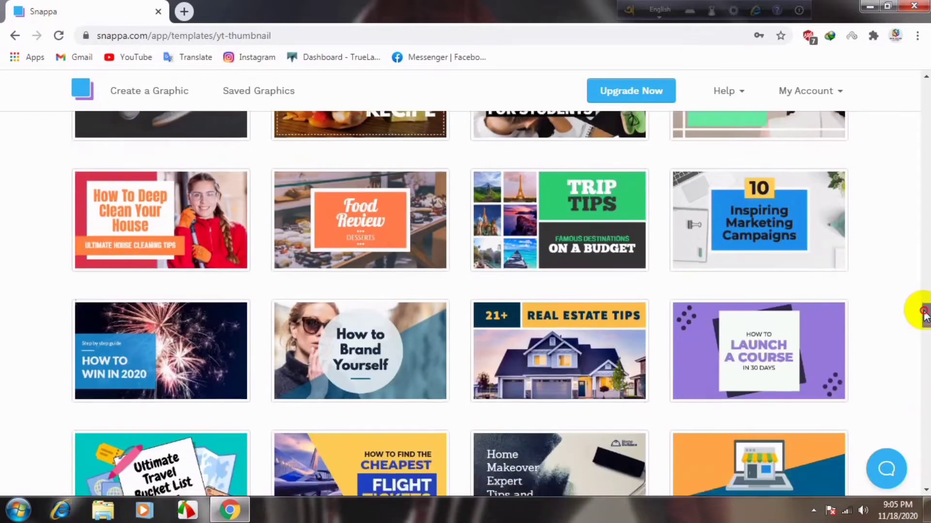
pyautogui.scroll(-2, 925, 315)
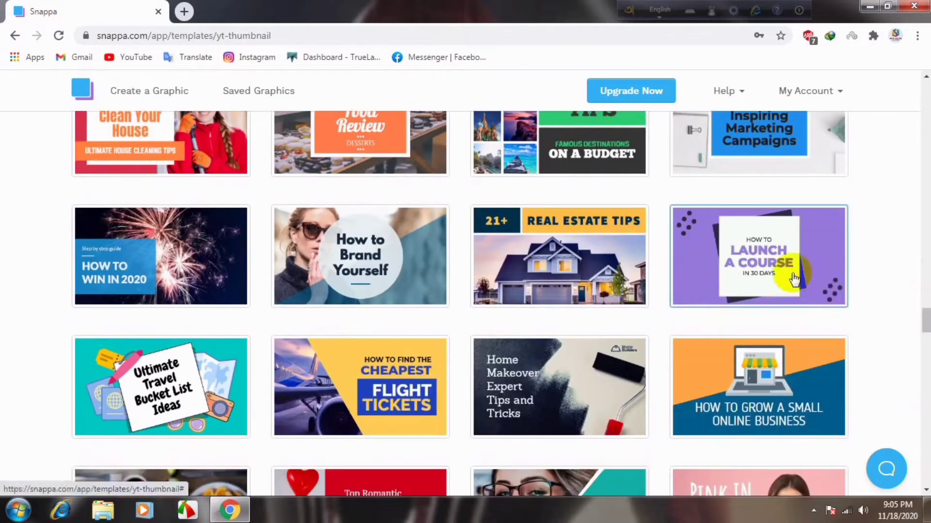
pyautogui.click(799, 300)
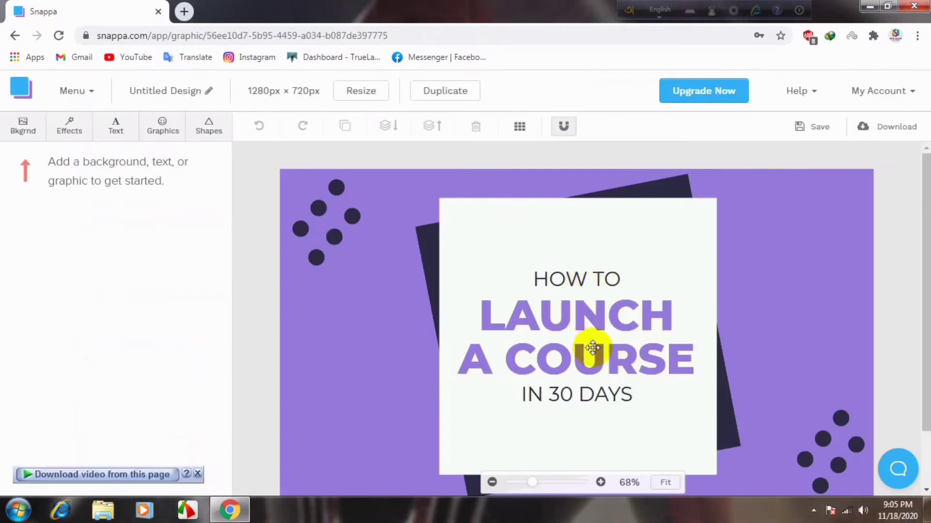
pyautogui.click(612, 367)
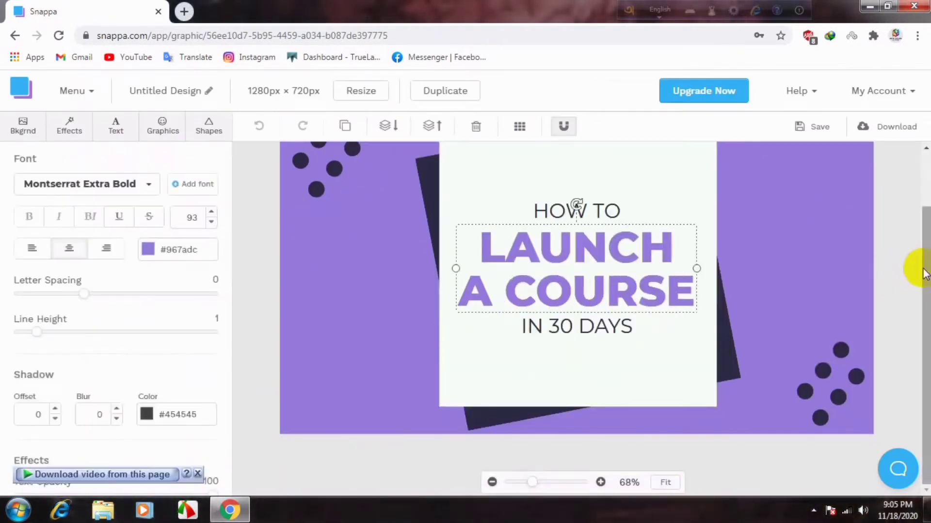
pyautogui.scroll(-1, 924, 254)
pyautogui.scroll(1, 924, 253)
pyautogui.click(615, 249)
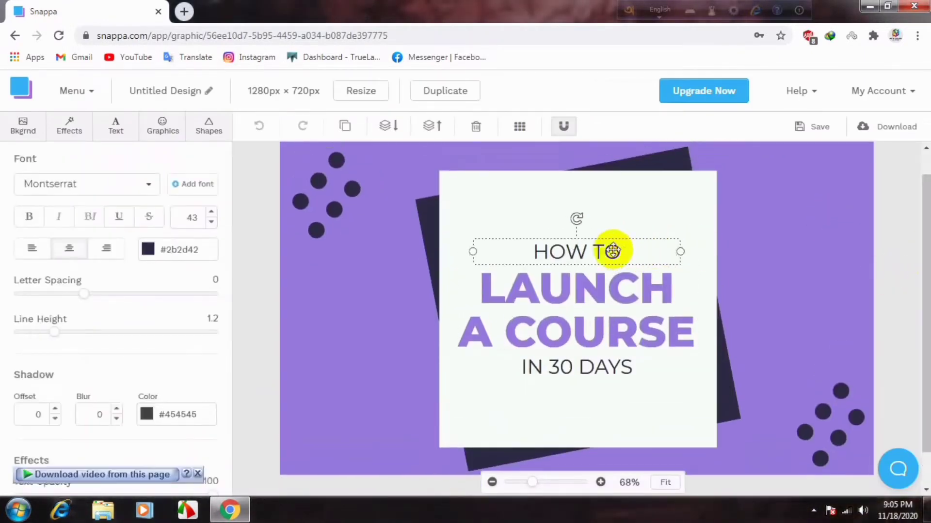
pyautogui.click(599, 287)
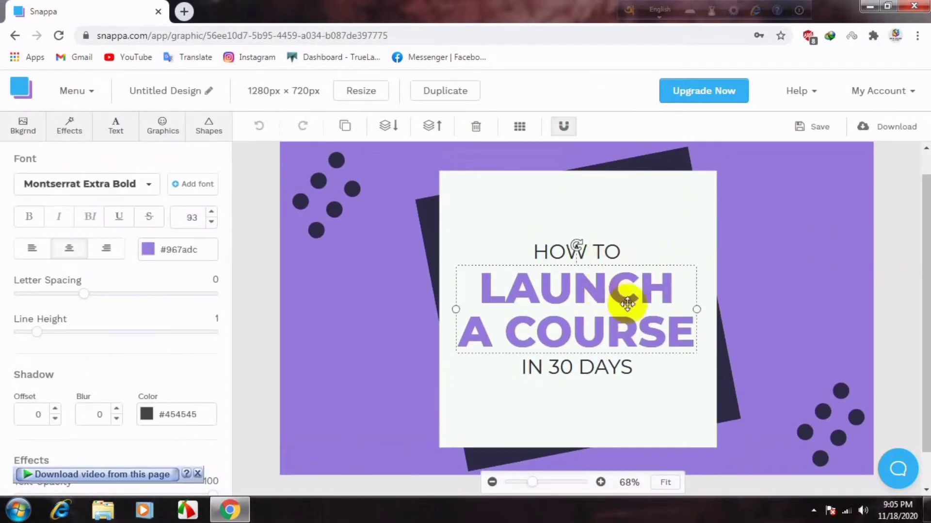
pyautogui.press('Delete')
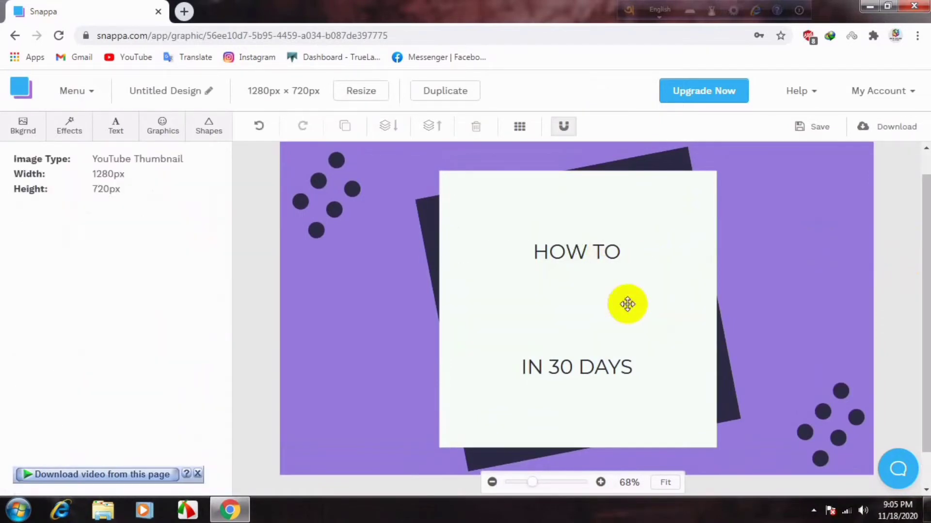
pyautogui.hotkey('ctrl', 'z')
# - Replace the large purple heading "LAUNCH A COURSE" with "CREATE A THUMBNAIL"
pyautogui.click(626, 303)
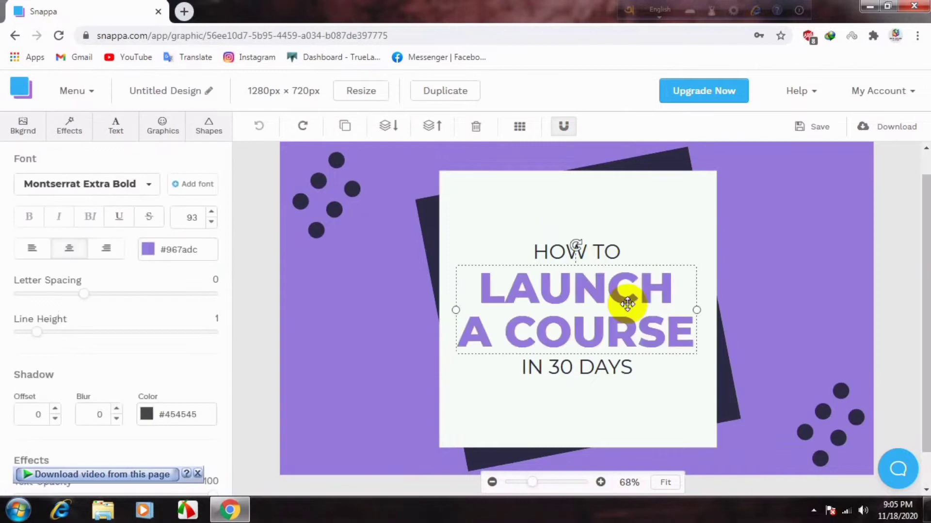
pyautogui.doubleClick(688, 336)
pyautogui.click(688, 336)
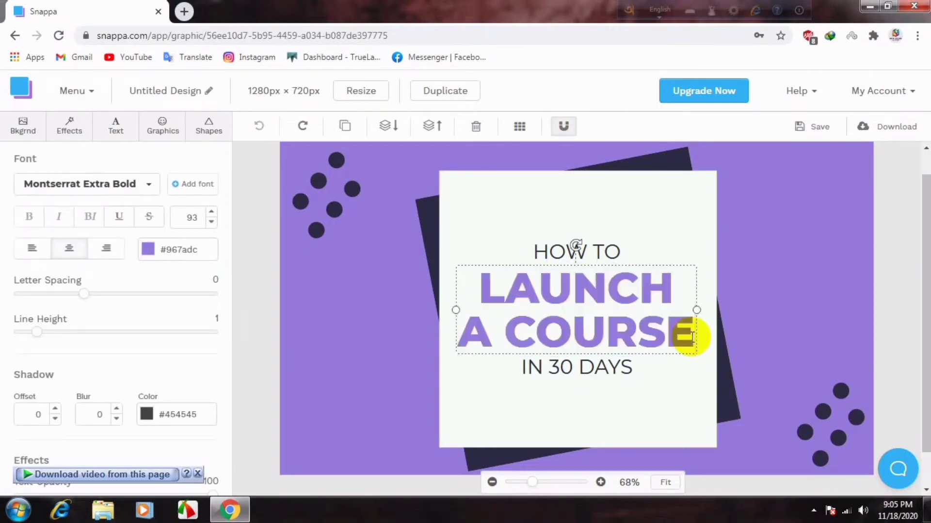
pyautogui.press('BackSpace')
pyautogui.press('BackSpace')
pyautogui.press('BackSpace')
pyautogui.press('BackSpace')
pyautogui.press('BackSpace')
pyautogui.press('BackSpace')
pyautogui.press('BackSpace')
pyautogui.press('BackSpace')
pyautogui.press('BackSpace')
pyautogui.press('BackSpace')
pyautogui.press('BackSpace')
pyautogui.press('BackSpace')
pyautogui.press('BackSpace')
pyautogui.press('BackSpace')
pyautogui.press('BackSpace')
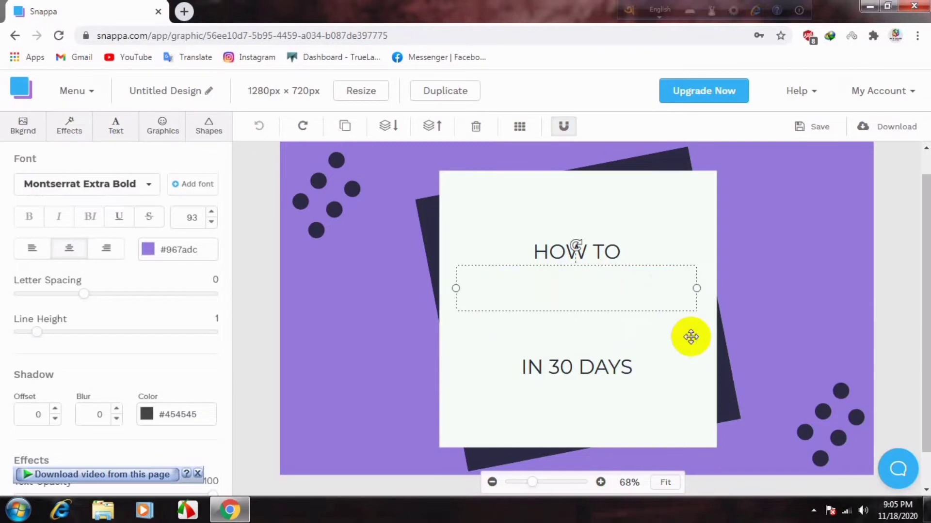
pyautogui.write('CREA')
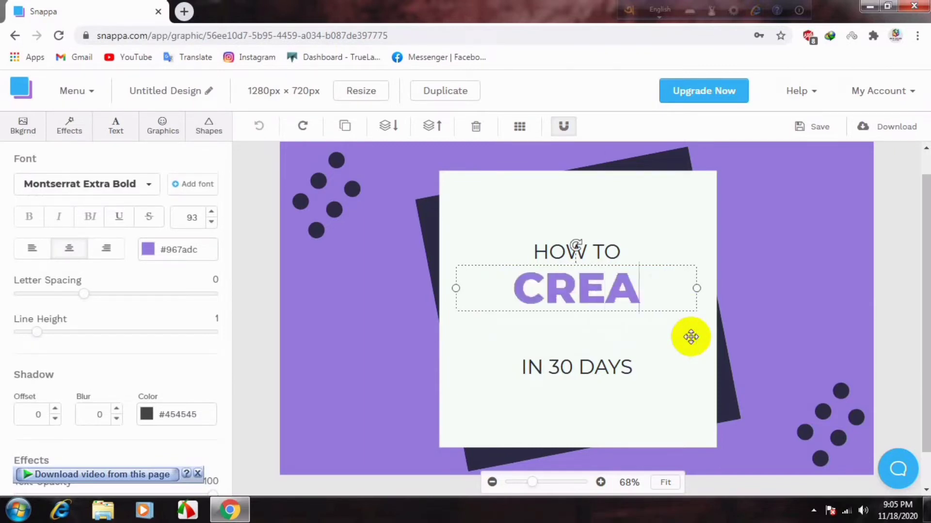
pyautogui.write('TE A T')
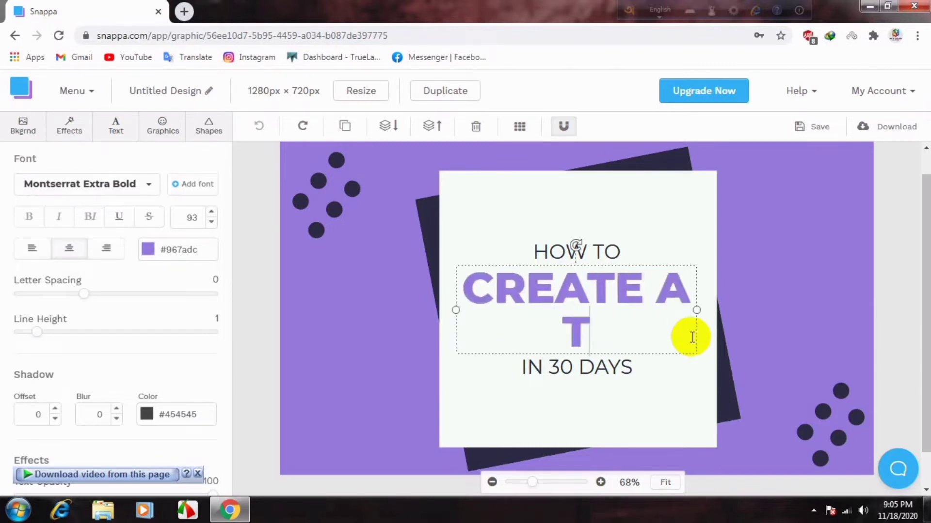
pyautogui.write('HUMBNAIL')
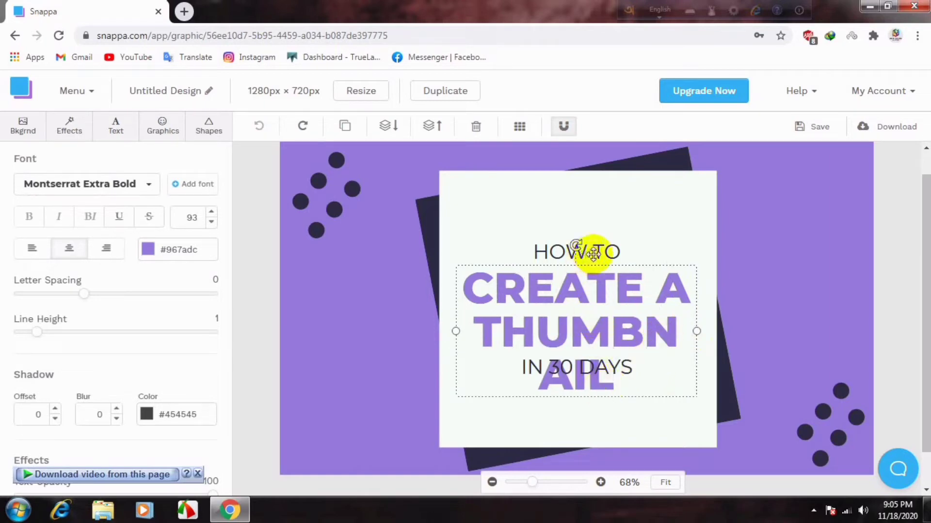
# - Space out the text on the white square by moving "HOW TO" and the purple heading up and "IN 30 DAYS" slightly down
pyautogui.moveTo(593, 253); pyautogui.dragTo(593, 215)
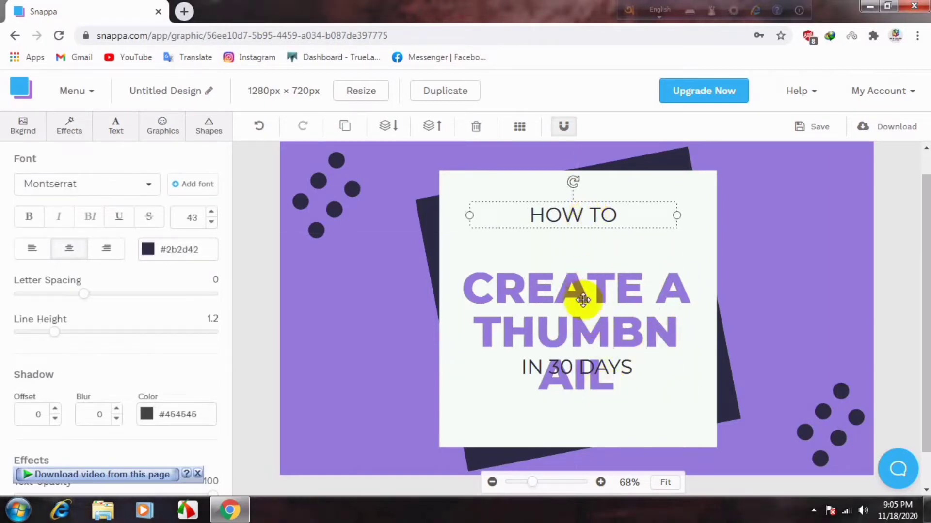
pyautogui.moveTo(583, 300); pyautogui.dragTo(580, 262)
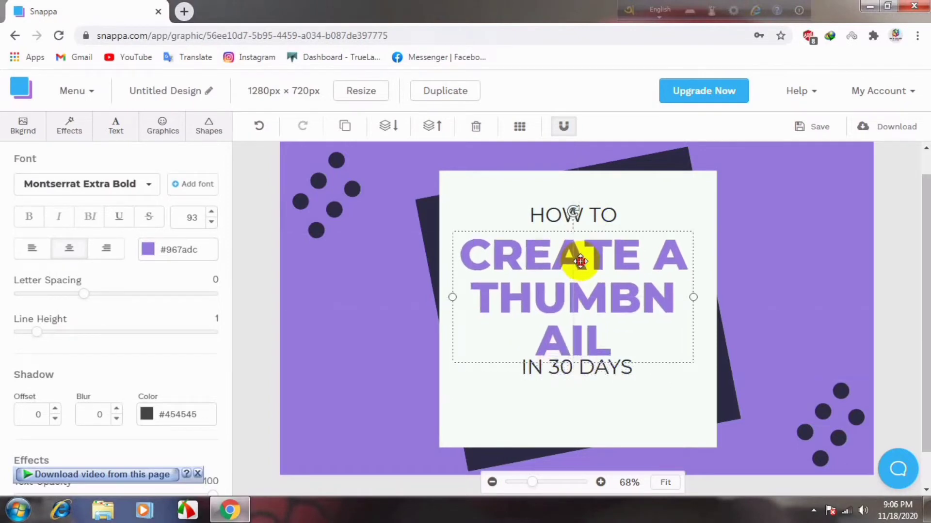
pyautogui.click(601, 376)
pyautogui.moveTo(595, 375); pyautogui.dragTo(640, 383)
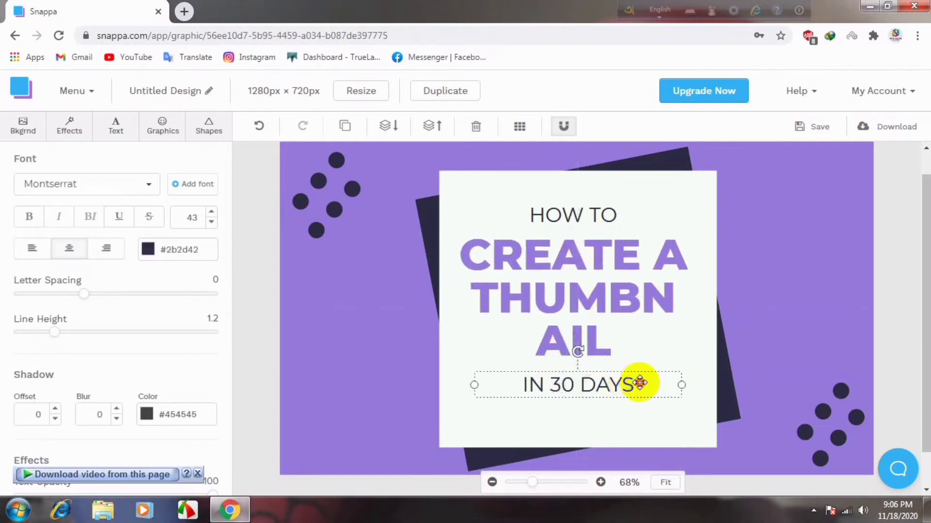
# - Replace the "IN 30 DAYS" line below the purple heading with "IN A SHORT TIME"
pyautogui.doubleClick(638, 388)
pyautogui.click(639, 388)
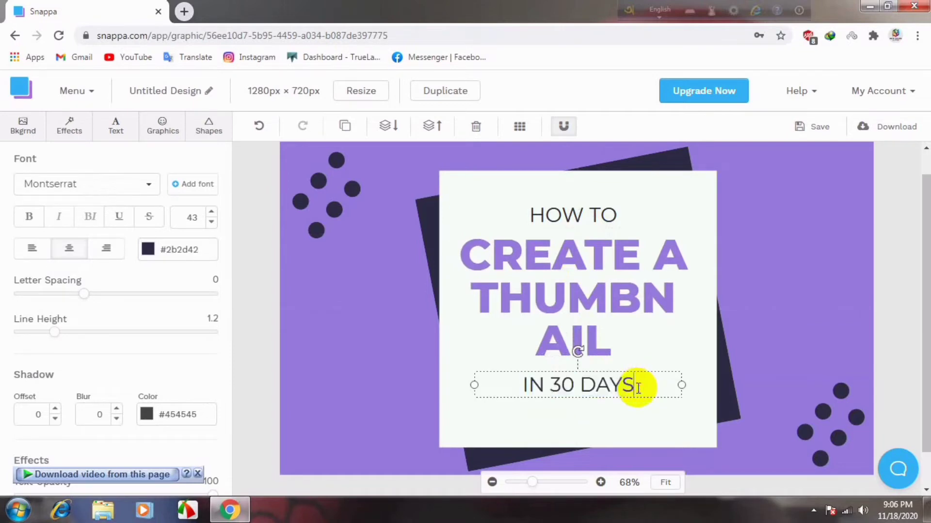
pyautogui.press('BackSpace')
pyautogui.press('BackSpace')
pyautogui.press('BackSpace')
pyautogui.press('BackSpace')
pyautogui.press('BackSpace')
pyautogui.press('BackSpace')
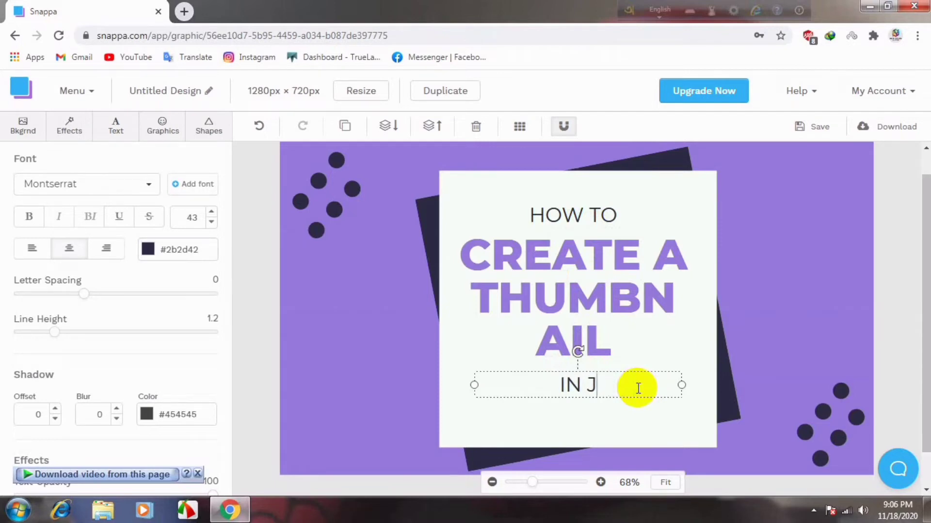
pyautogui.write('JUST ')
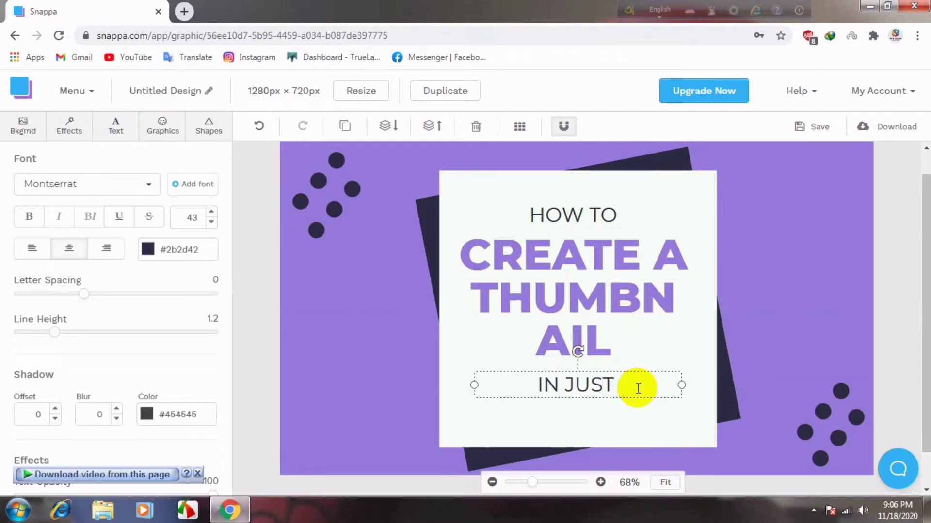
pyautogui.write('5')
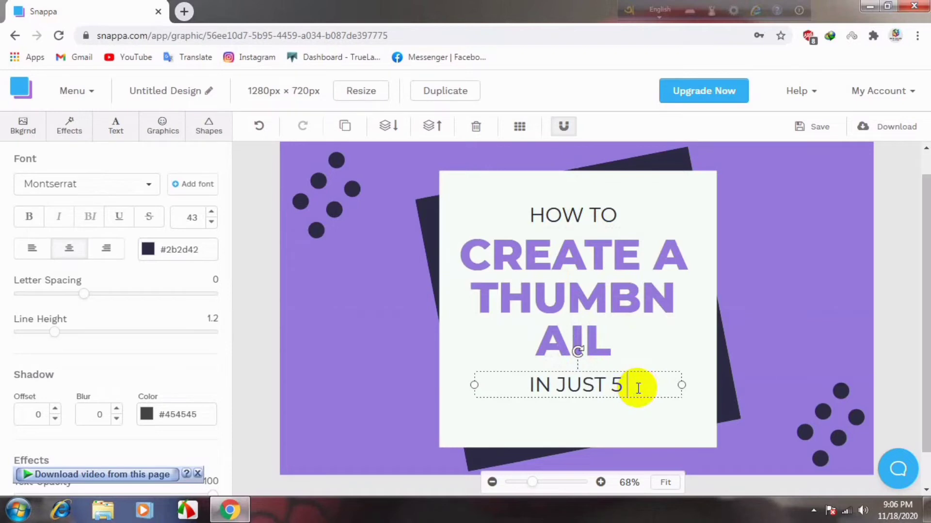
pyautogui.write(' M')
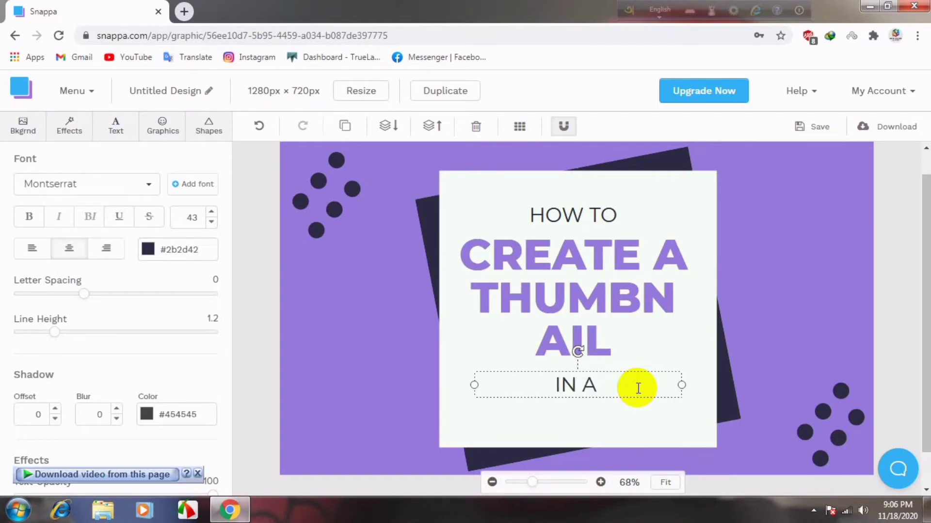
pyautogui.write('short T')
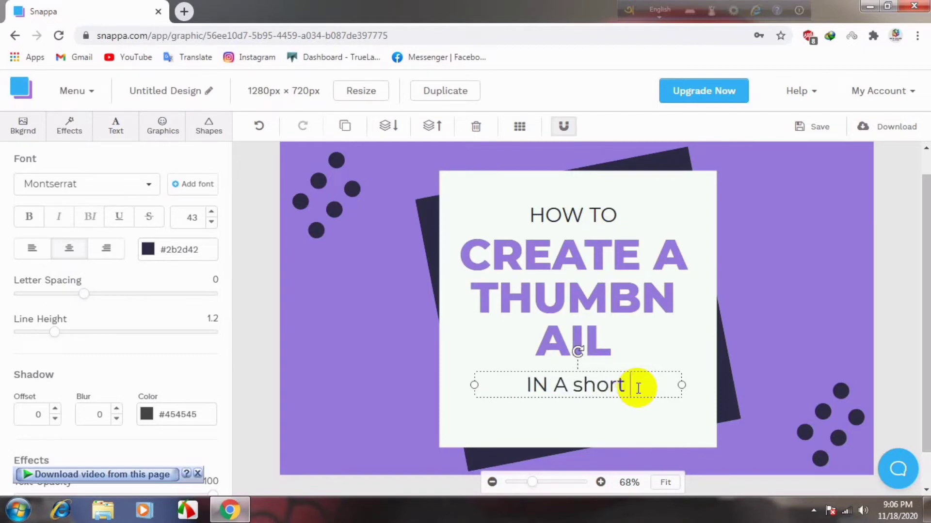
pyautogui.press('BackSpace')
pyautogui.press('BackSpace')
pyautogui.press('BackSpace')
pyautogui.press('BackSpace')
pyautogui.press('BackSpace')
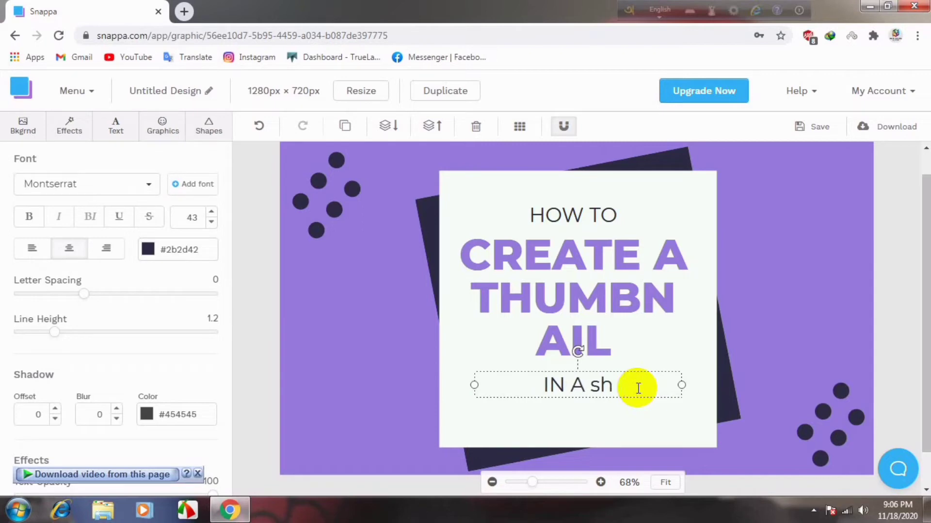
pyautogui.write('HO')
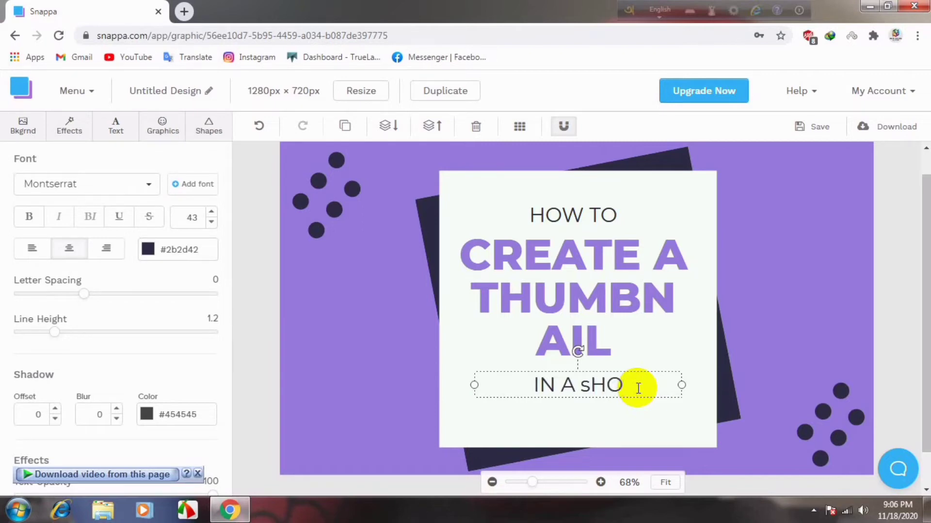
pyautogui.press('BackSpace')
pyautogui.press('BackSpace')
pyautogui.press('BackSpace')
pyautogui.write('SH')
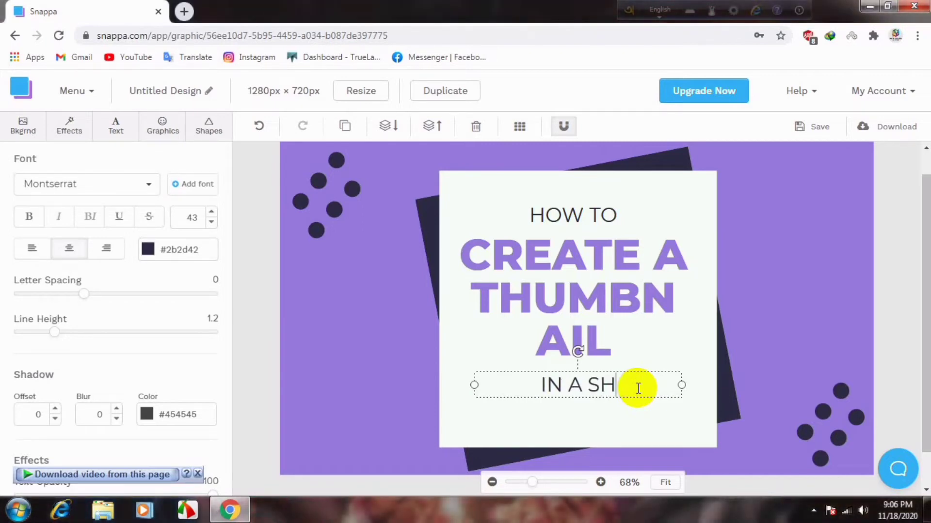
pyautogui.write('ORT TIM')
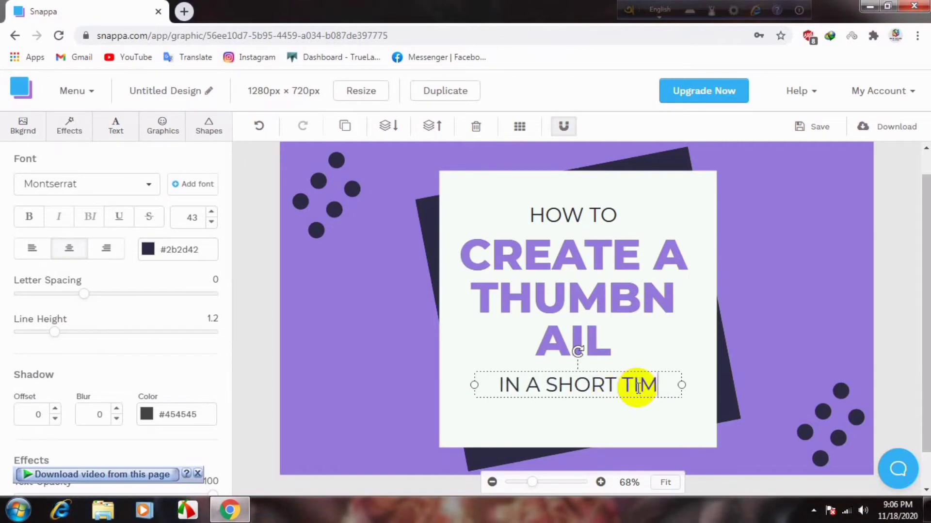
pyautogui.write('E')
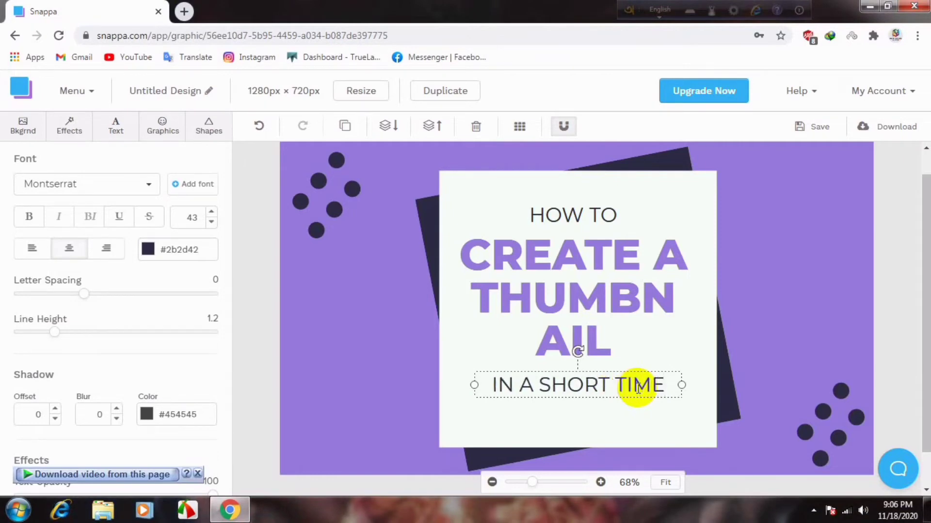
pyautogui.click(702, 350)
pyautogui.click(412, 329)
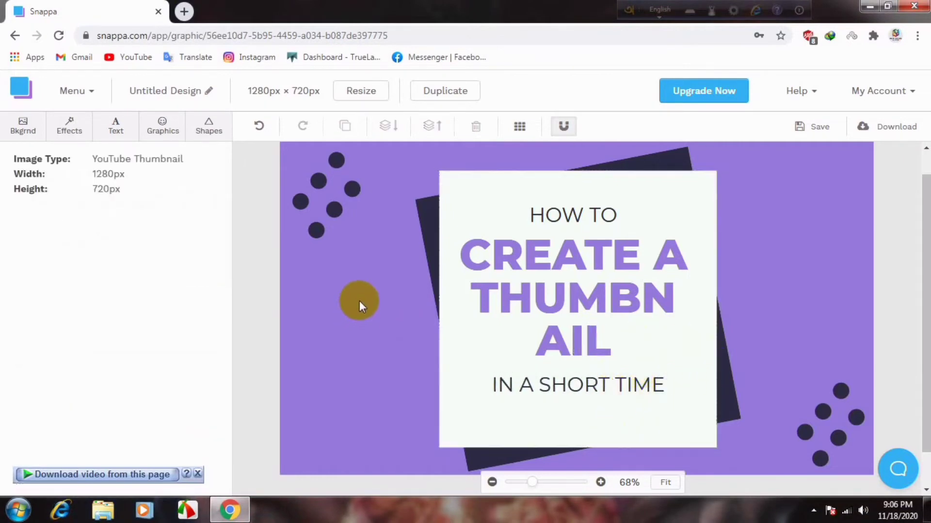
# - Nudge the purple heading slightly right and move "HOW TO" slightly right and down, centred on the white square
pyautogui.moveTo(922, 223)
pyautogui.mouseDown()
pyautogui.moveTo(925, 248)
pyautogui.moveTo(910, 243)
pyautogui.moveTo(924, 225)
pyautogui.mouseUp()
pyautogui.click(651, 314)
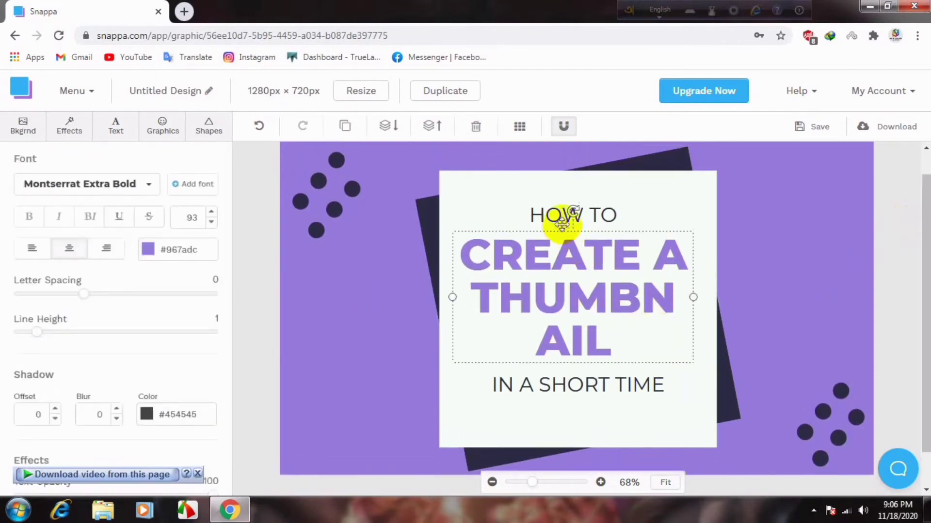
pyautogui.moveTo(567, 210); pyautogui.dragTo(570, 213)
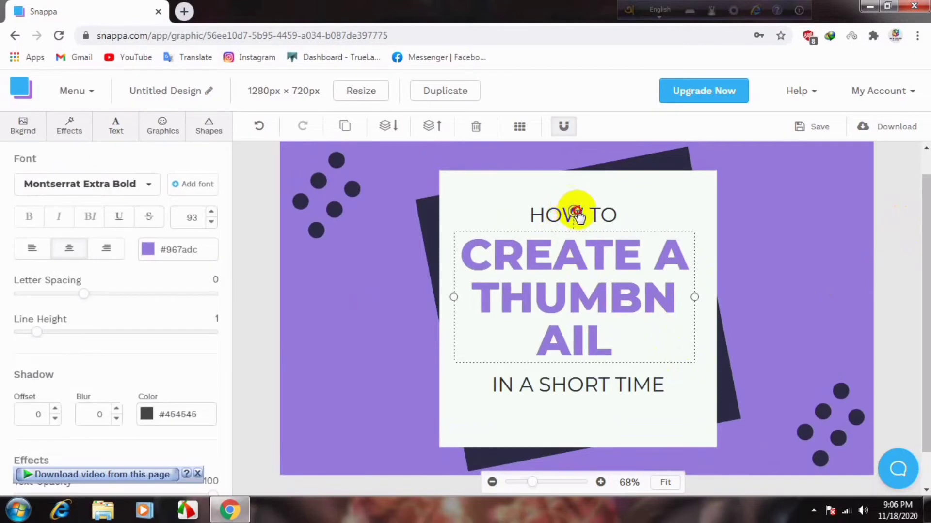
pyautogui.moveTo(574, 204); pyautogui.dragTo(566, 204)
pyautogui.moveTo(572, 203); pyautogui.dragTo(581, 205)
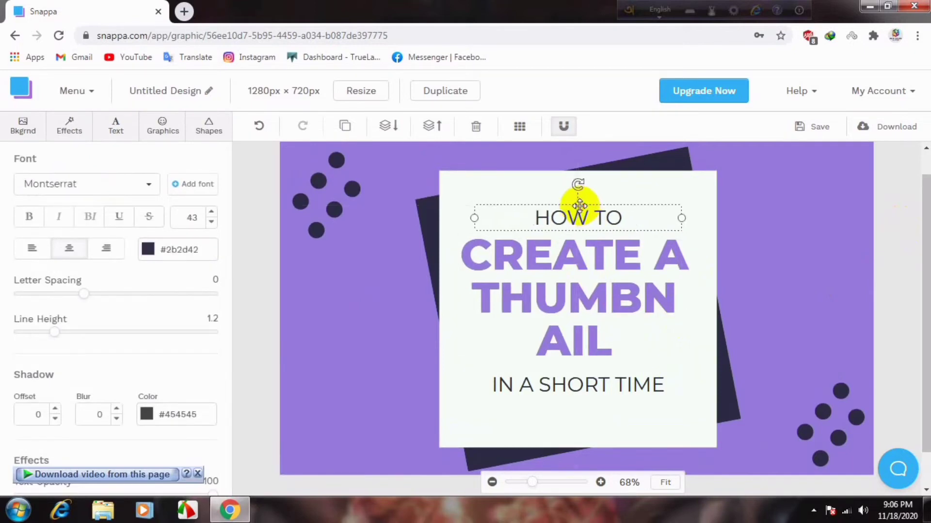
# - Widen the purple heading's text box so "THUMBNAIL" fits on one line, and shift the heading slightly left and down
pyautogui.click(685, 303)
pyautogui.moveTo(692, 298); pyautogui.dragTo(765, 296)
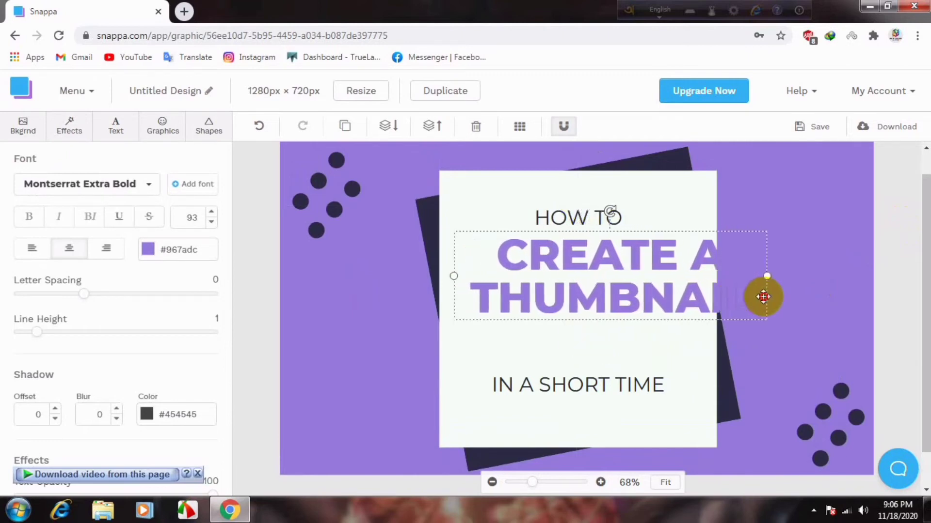
pyautogui.moveTo(683, 309); pyautogui.dragTo(665, 315)
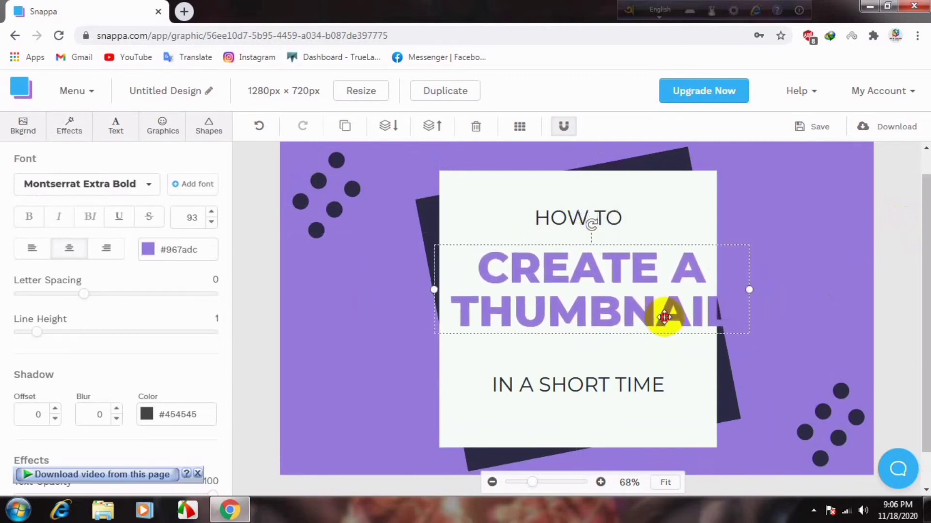
# - Enlarge the white square so it holds the wider heading, and move the heading slightly left and down on it
pyautogui.click(711, 391)
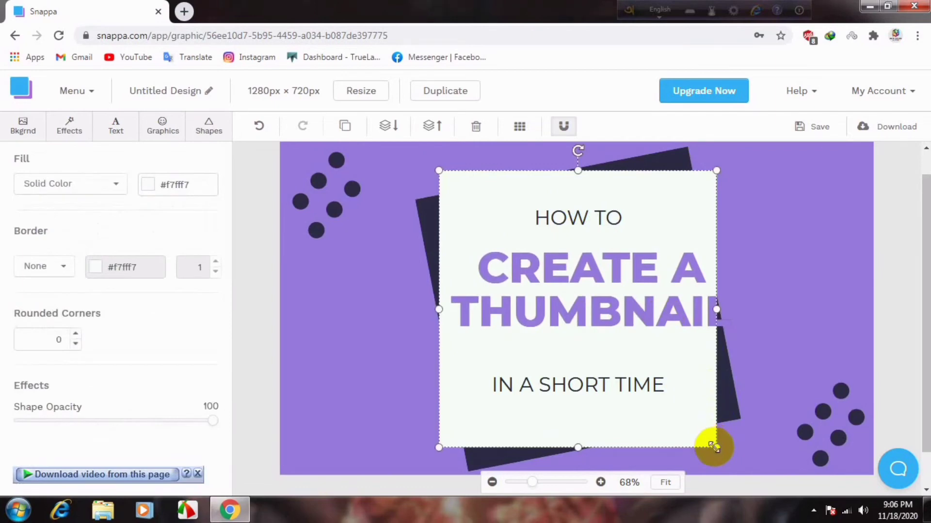
pyautogui.moveTo(714, 447); pyautogui.dragTo(732, 452)
pyautogui.click(694, 326)
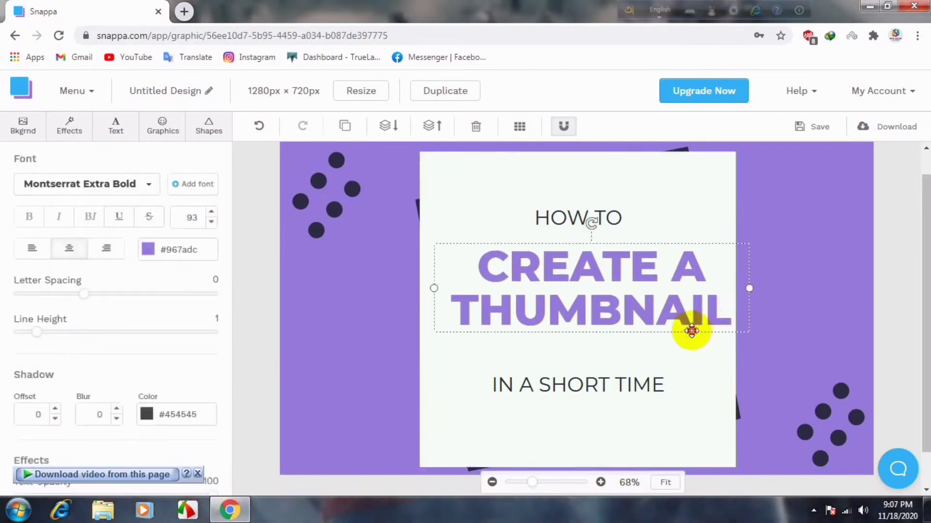
pyautogui.moveTo(692, 331); pyautogui.dragTo(688, 335)
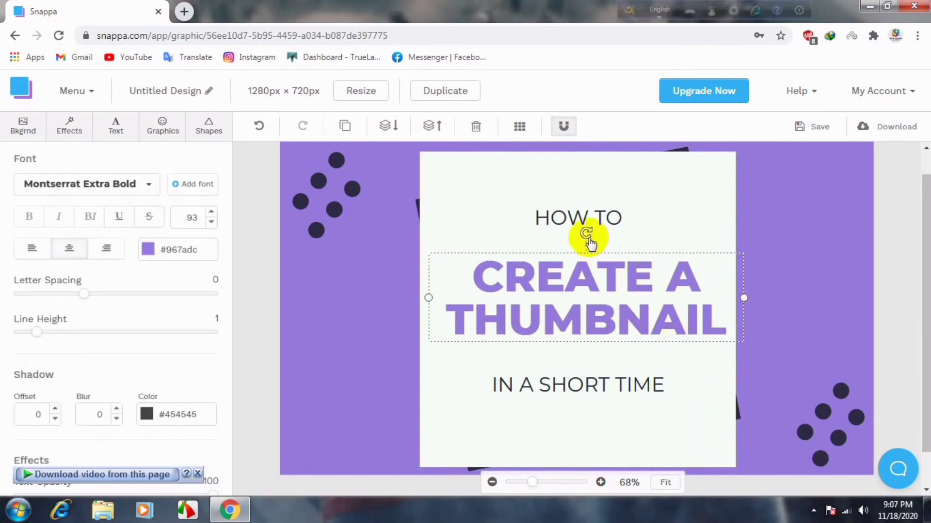
# - Tilt the purple heading slightly counterclockwise, and bring "HOW TO" and "IN A SHORT TIME" closer to it
pyautogui.moveTo(585, 236)
pyautogui.mouseDown()
pyautogui.moveTo(579, 248)
pyautogui.moveTo(588, 218)
pyautogui.moveTo(590, 236)
pyautogui.mouseUp()
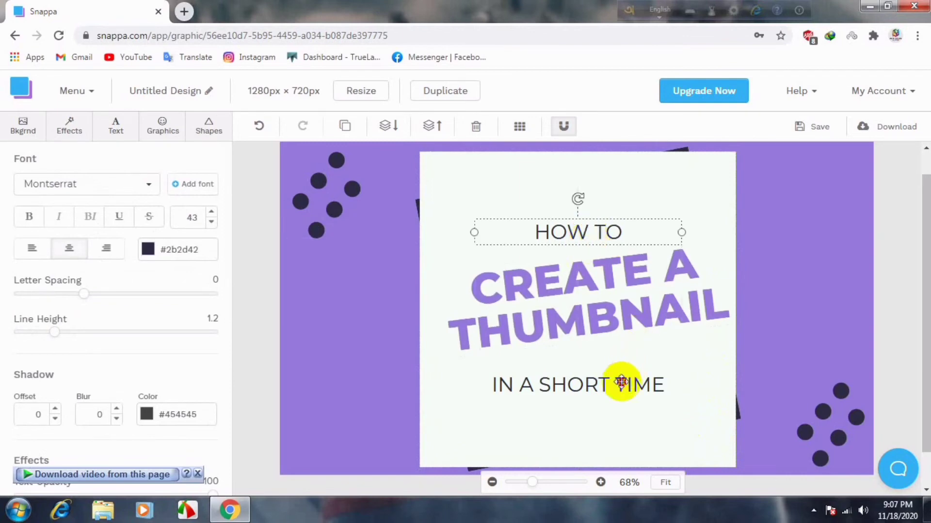
pyautogui.moveTo(621, 382); pyautogui.dragTo(619, 372)
# - Enlarge the dark tilted square so its corners show more around the white square
pyautogui.click(820, 395)
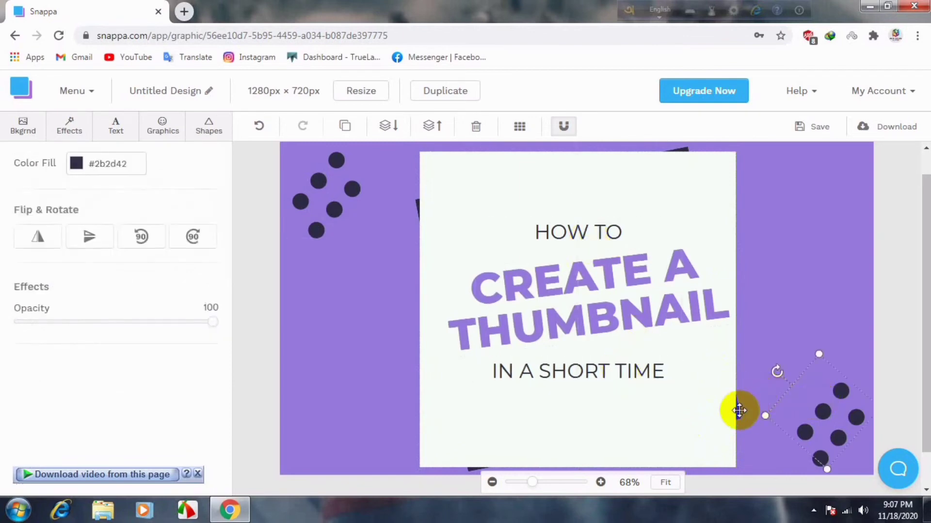
pyautogui.click(738, 412)
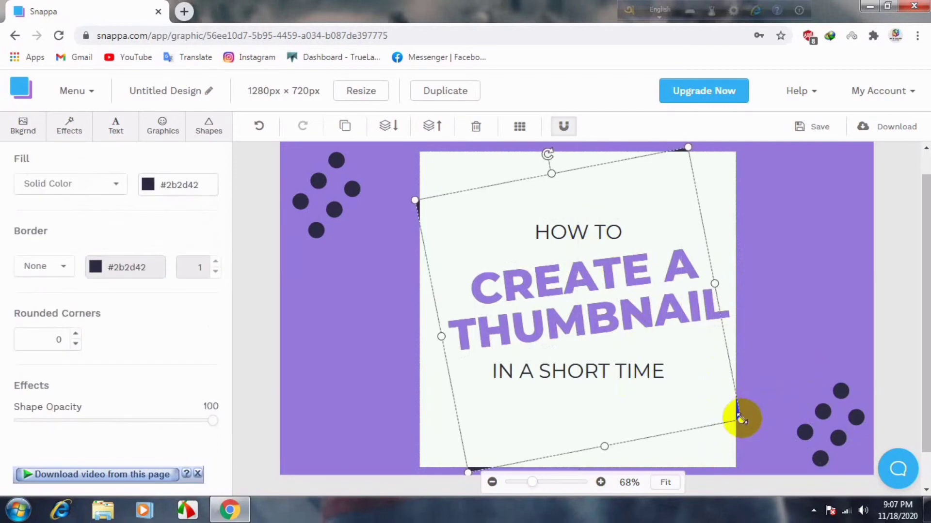
pyautogui.moveTo(742, 419); pyautogui.dragTo(750, 422)
pyautogui.click(764, 435)
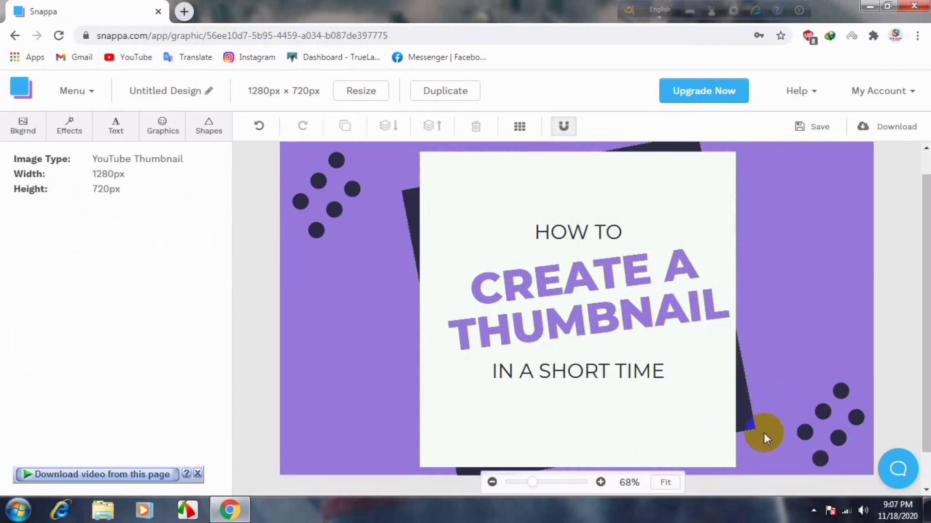
pyautogui.scroll(-1, 923, 280)
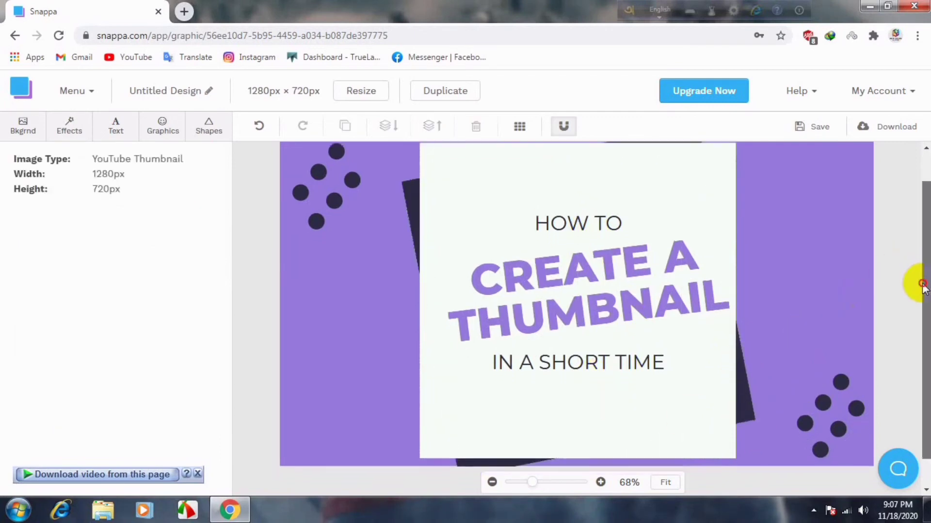
pyautogui.scroll(1, 920, 286)
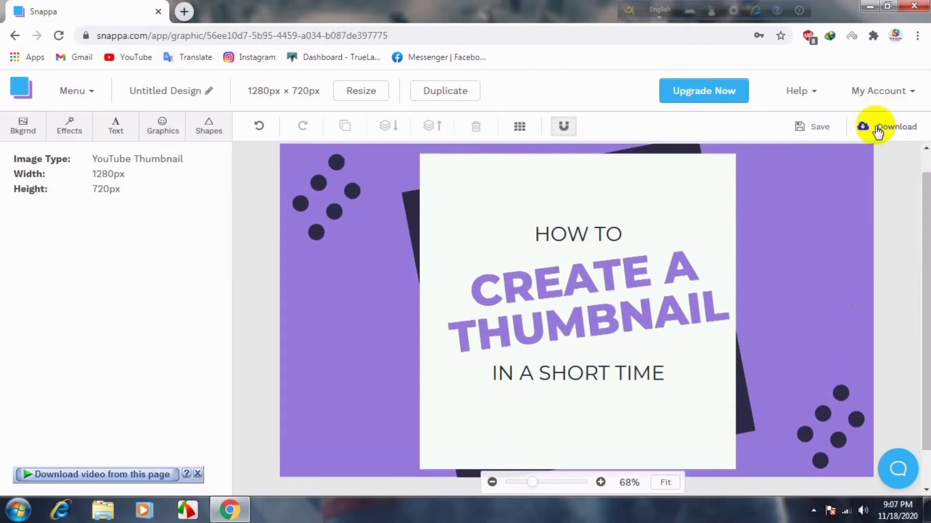
# - Look through the available text, effects, background, graphics and shapes options, and browse the icon library
pyautogui.click(115, 129)
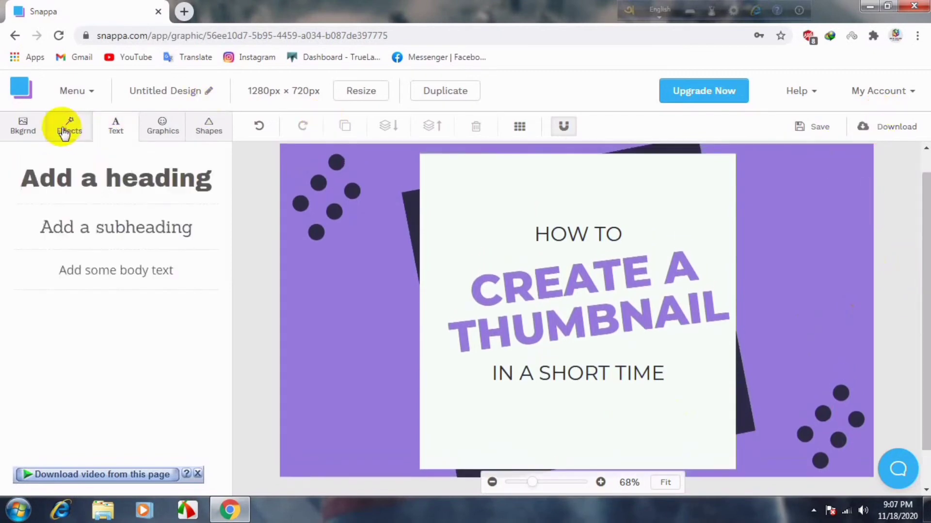
pyautogui.click(63, 132)
pyautogui.click(24, 131)
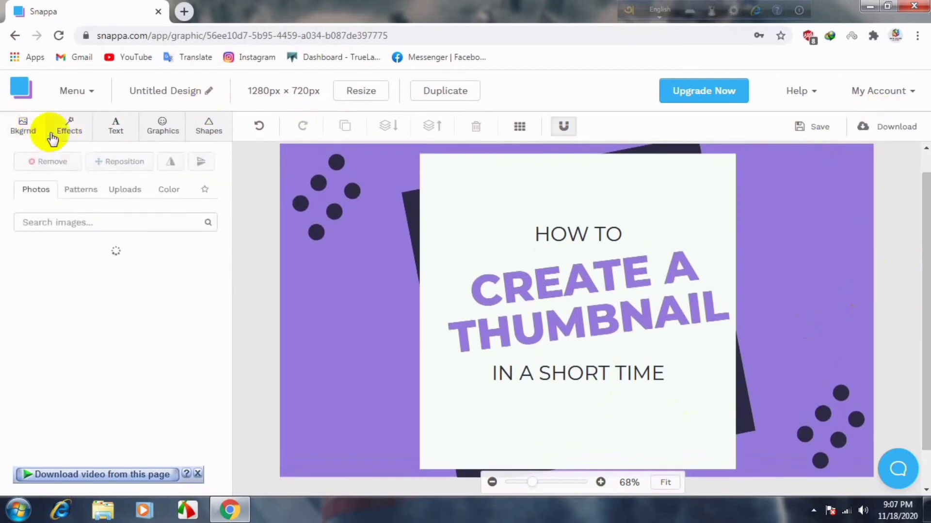
pyautogui.click(86, 134)
pyautogui.click(116, 129)
pyautogui.click(163, 129)
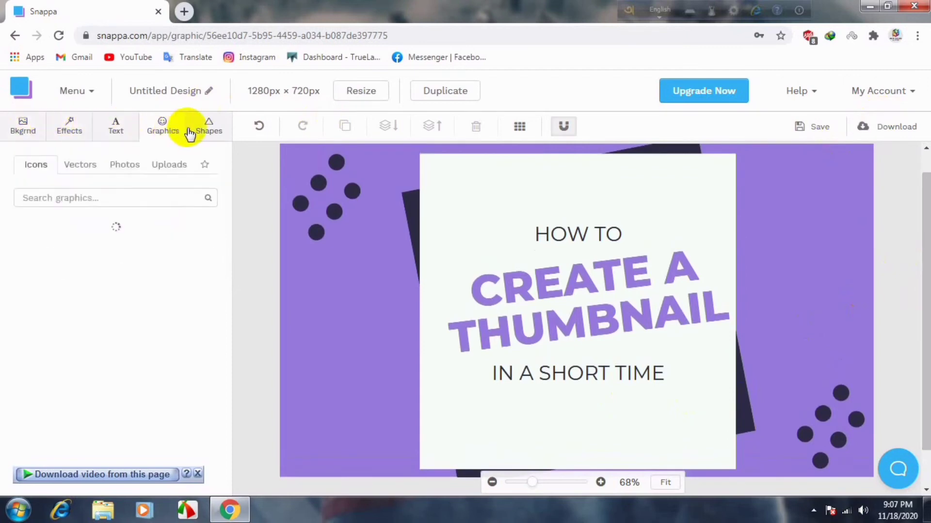
pyautogui.click(208, 134)
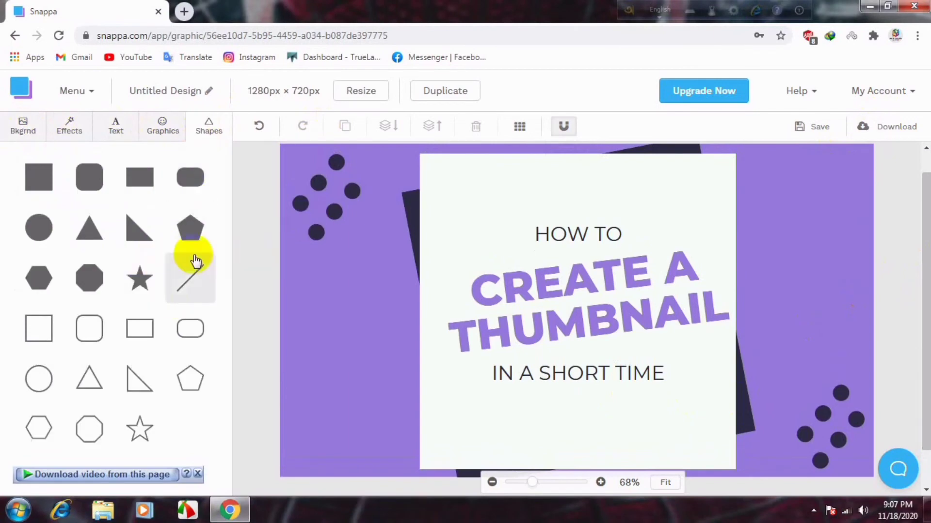
pyautogui.click(153, 128)
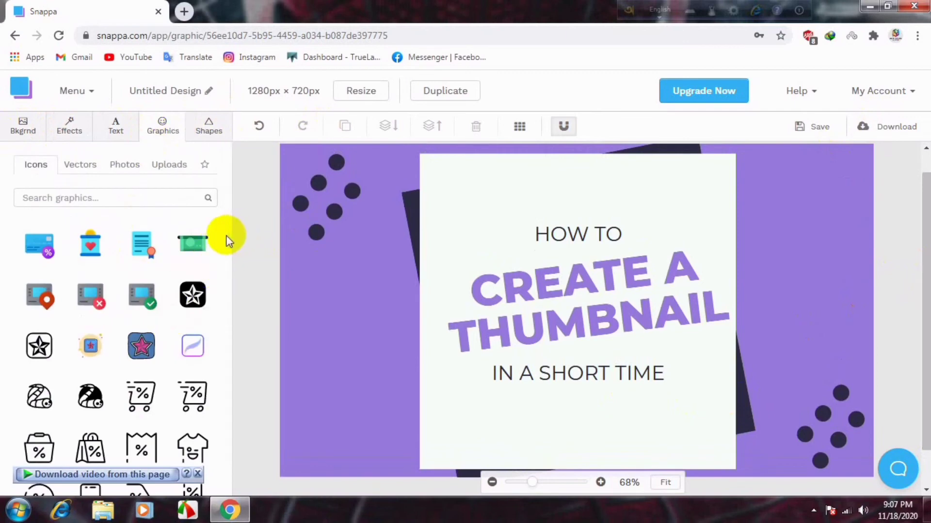
pyautogui.moveTo(226, 248); pyautogui.dragTo(225, 490)
pyautogui.moveTo(227, 413); pyautogui.dragTo(228, 468)
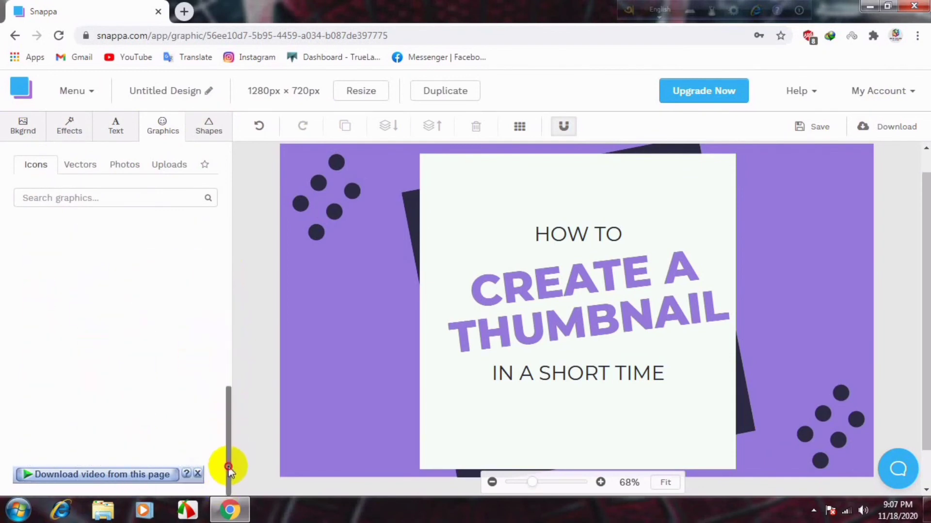
# - Download the thumbnail as Retina JPG (2x size), dismiss the video-download overlay, and open the downloaded image
pyautogui.click(878, 128)
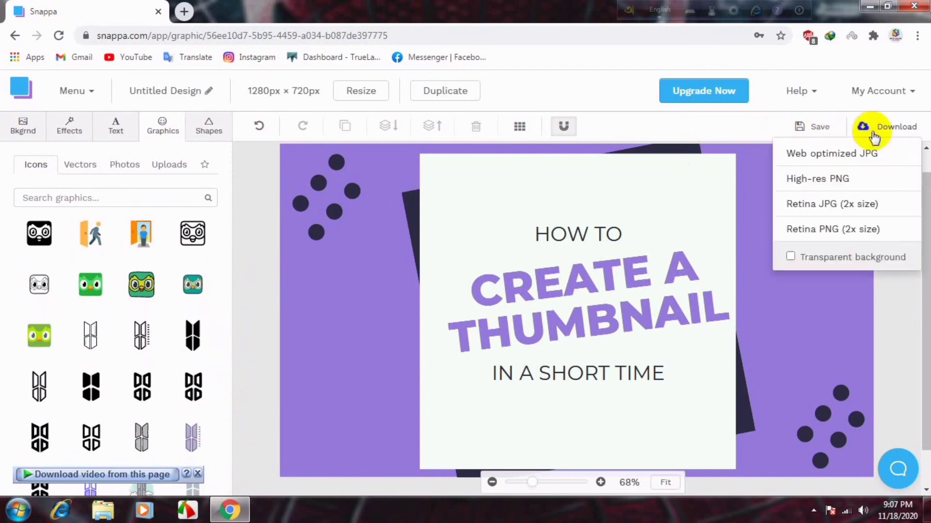
pyautogui.click(840, 206)
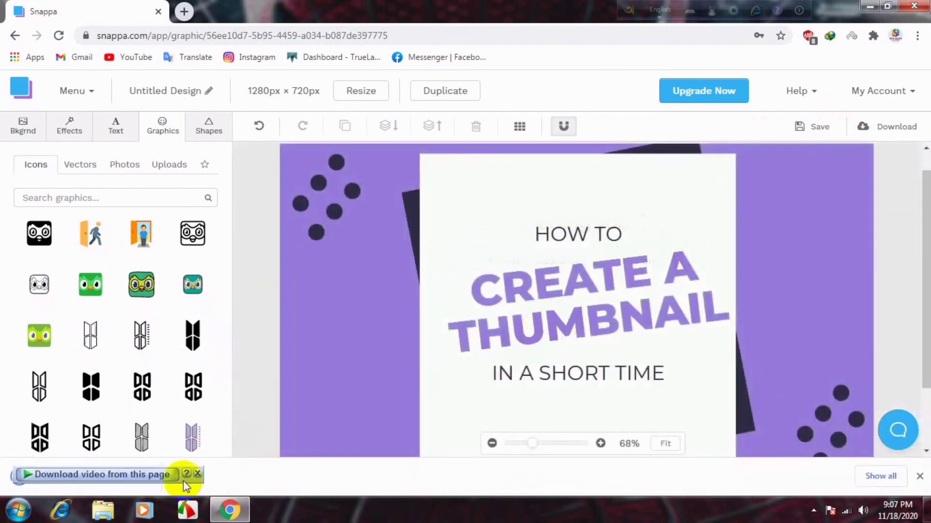
pyautogui.click(197, 474)
pyautogui.click(120, 475)
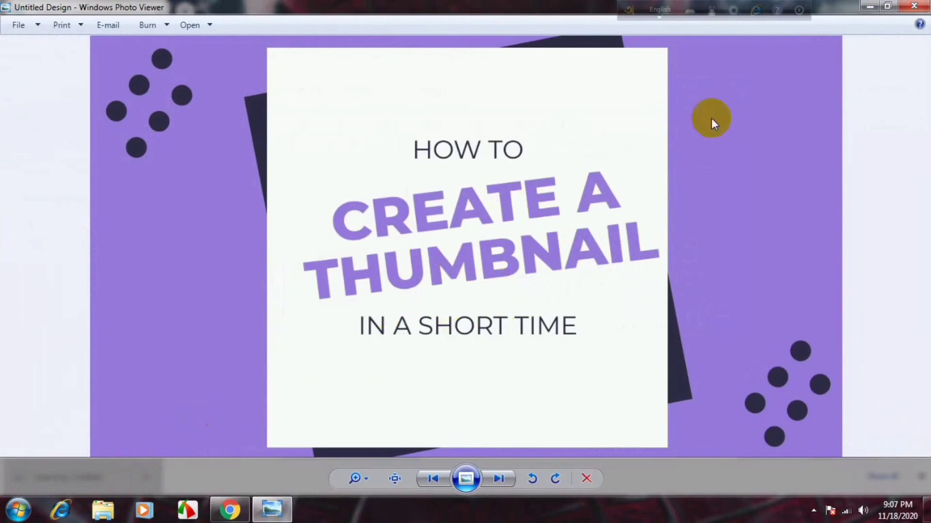
# - Minimize the image viewer and the browser to return to the desktop
pyautogui.click(865, 6)
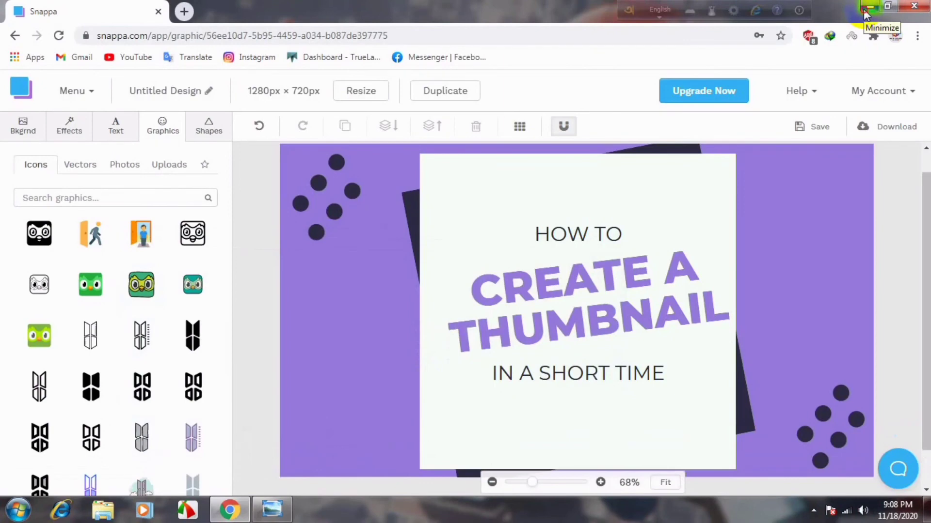
pyautogui.click(865, 9)
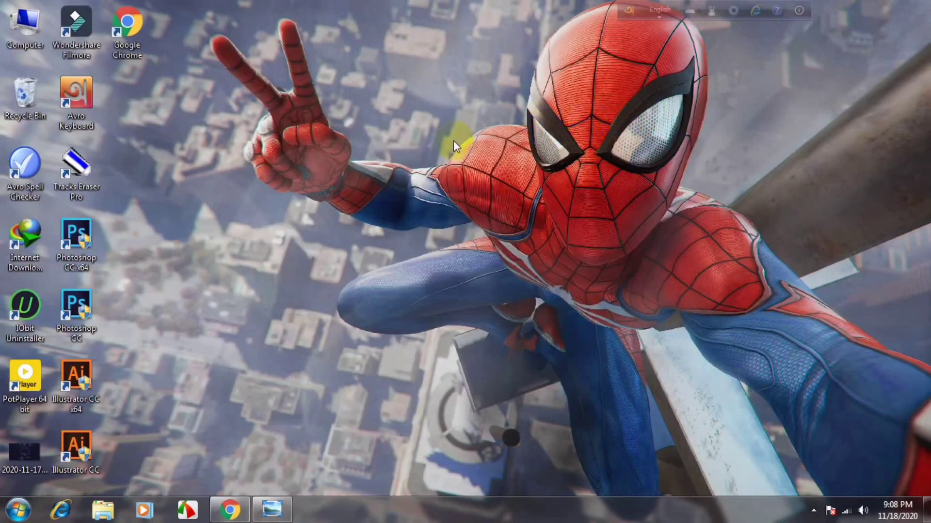